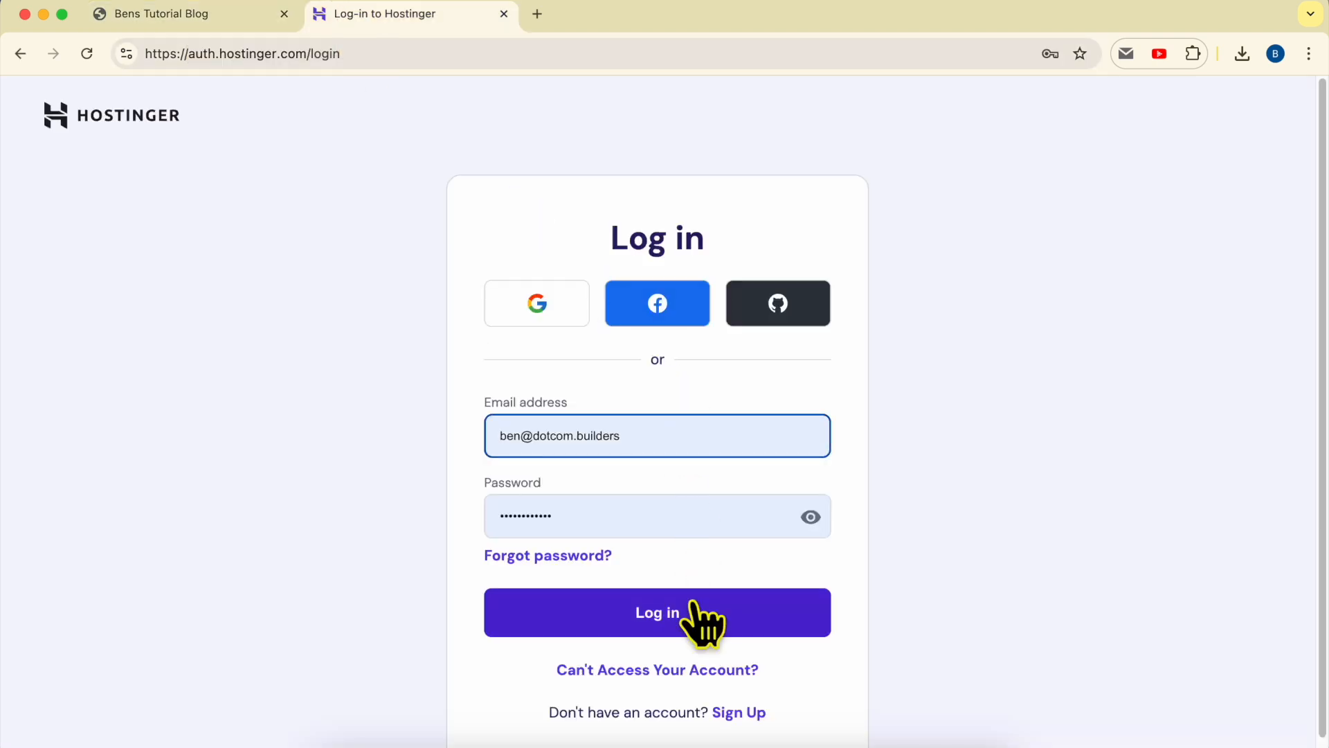
- Log in to Hostinger to reach the hPanel Home showing the Business Web Hosting plan
{"action": "left_click", "coordinate": [694, 602]}
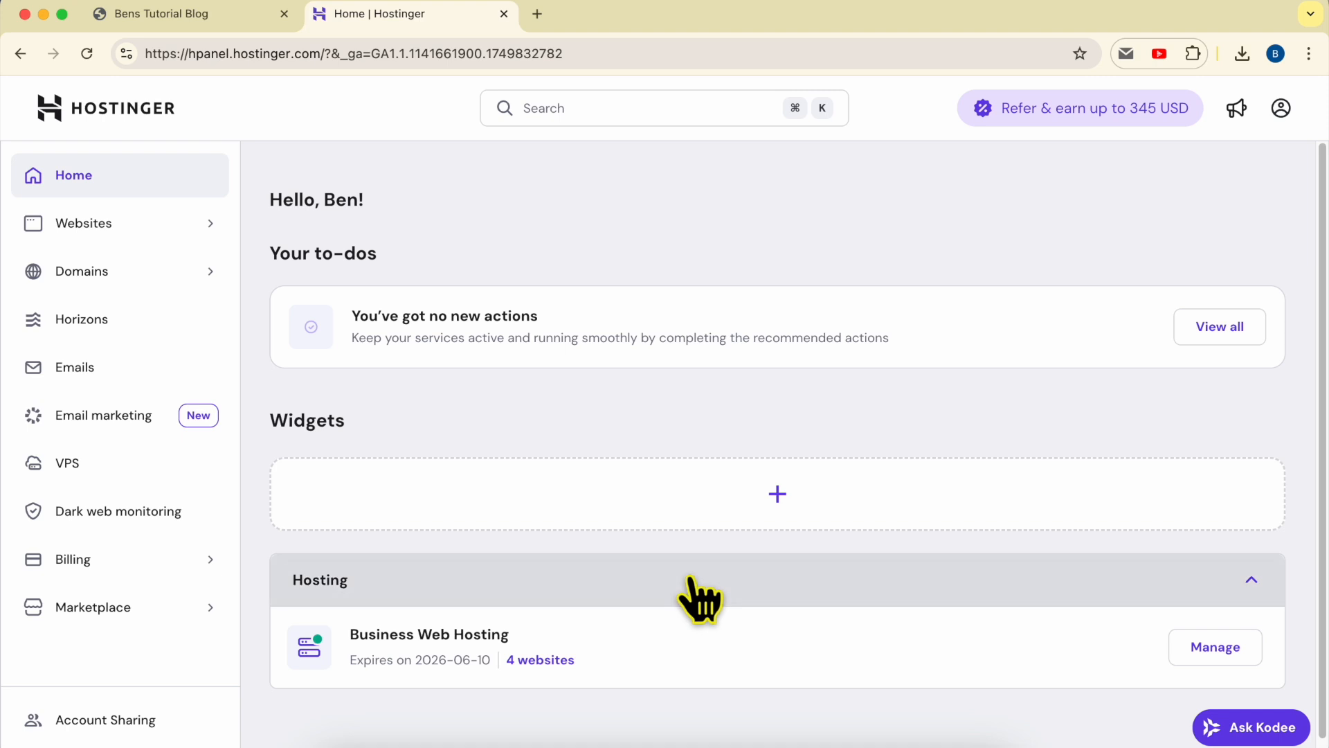
- Open the Websites list, try Connect domain on the temporary site, and come back
{"action": "left_click", "coordinate": [154, 234]}
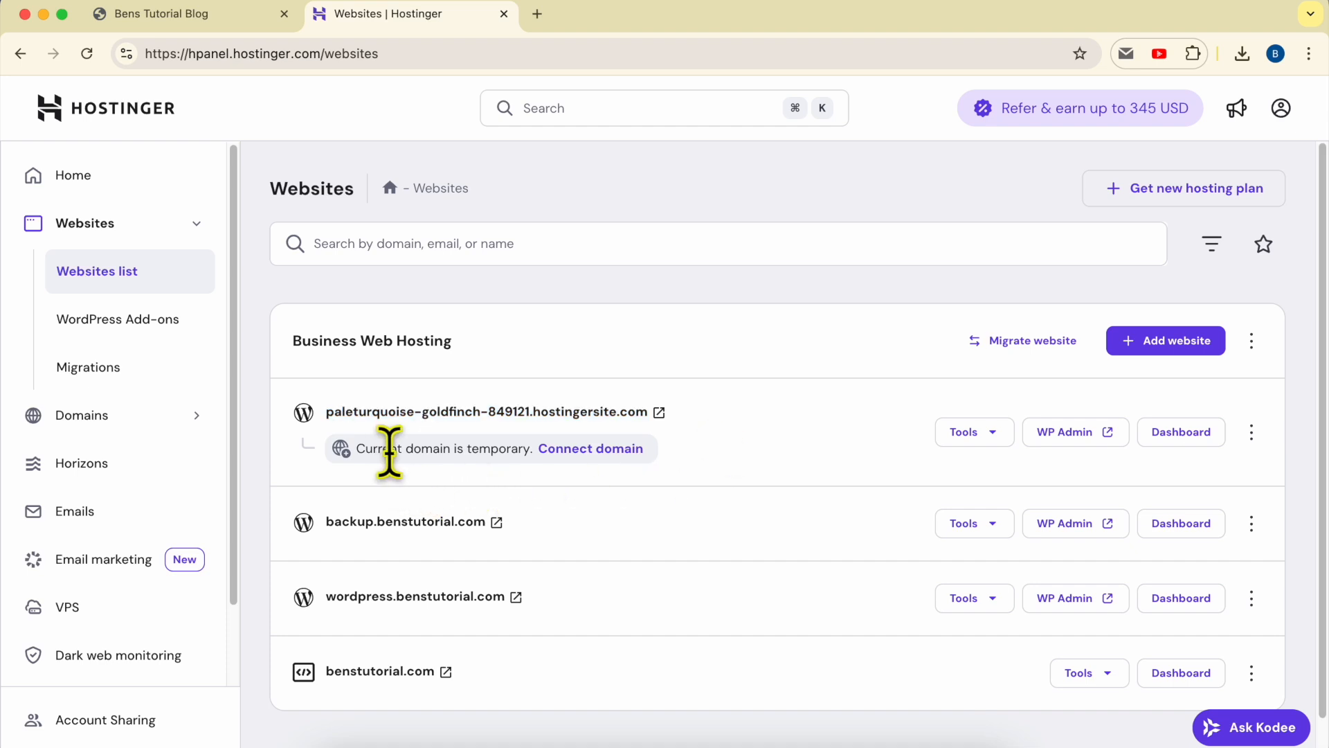
{"action": "left_click", "coordinate": [568, 452]}
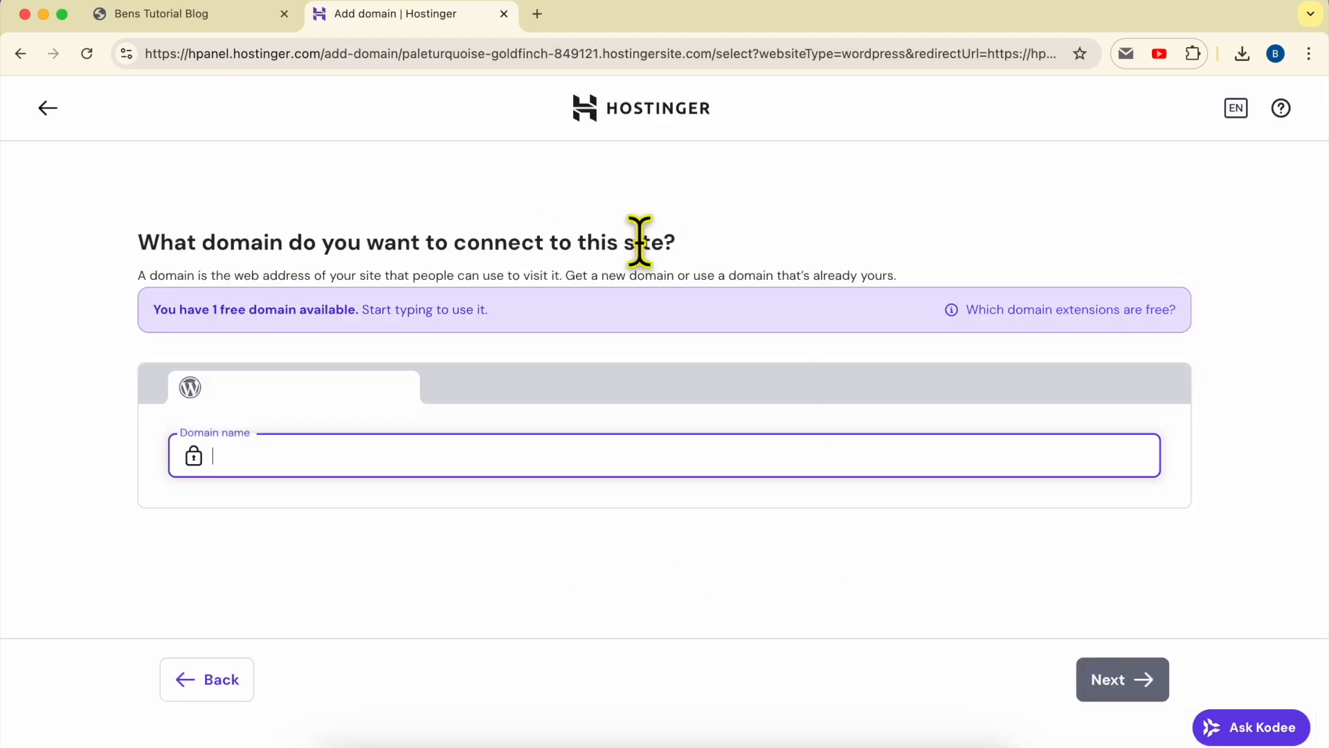
{"action": "left_click", "coordinate": [47, 108]}
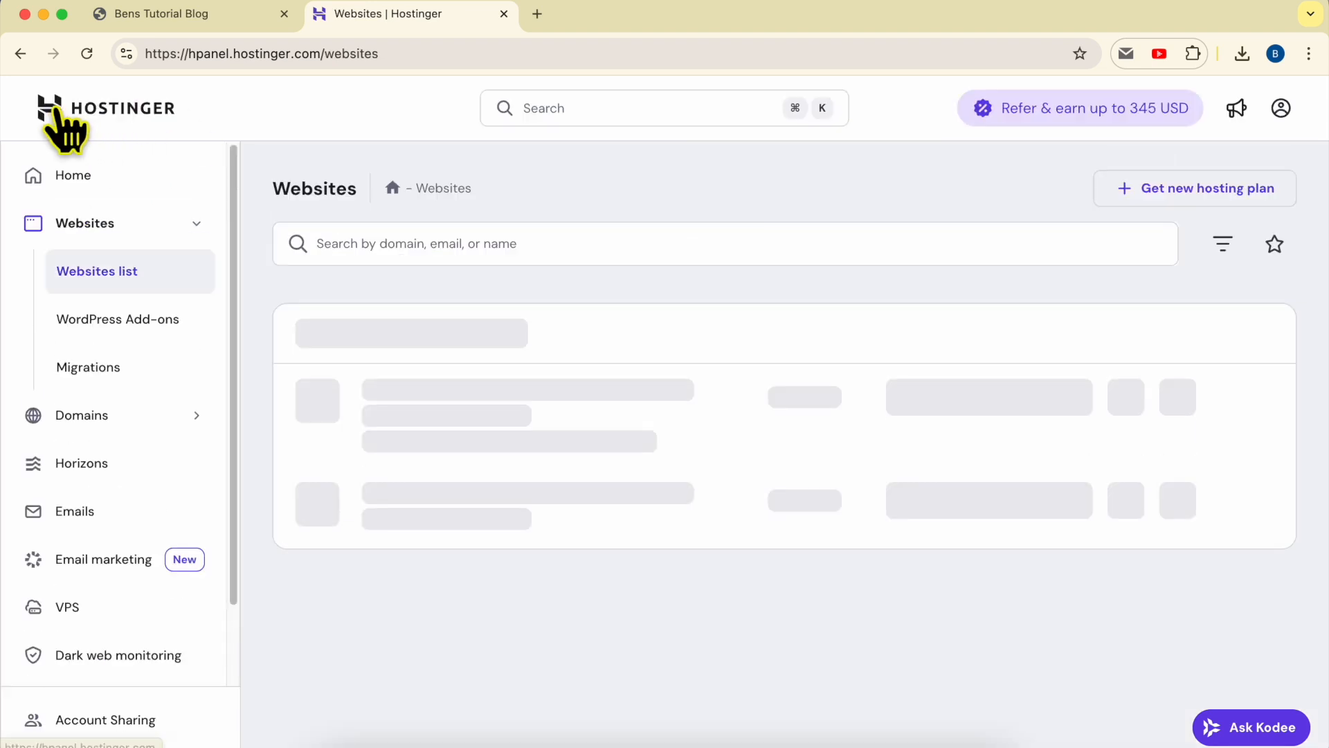
- Highlight the temporary-domain notice, then try Connect domain from the three-dot menu and return
{"action": "left_click_drag", "start_coordinate": [668, 450], "coordinate": [349, 453]}
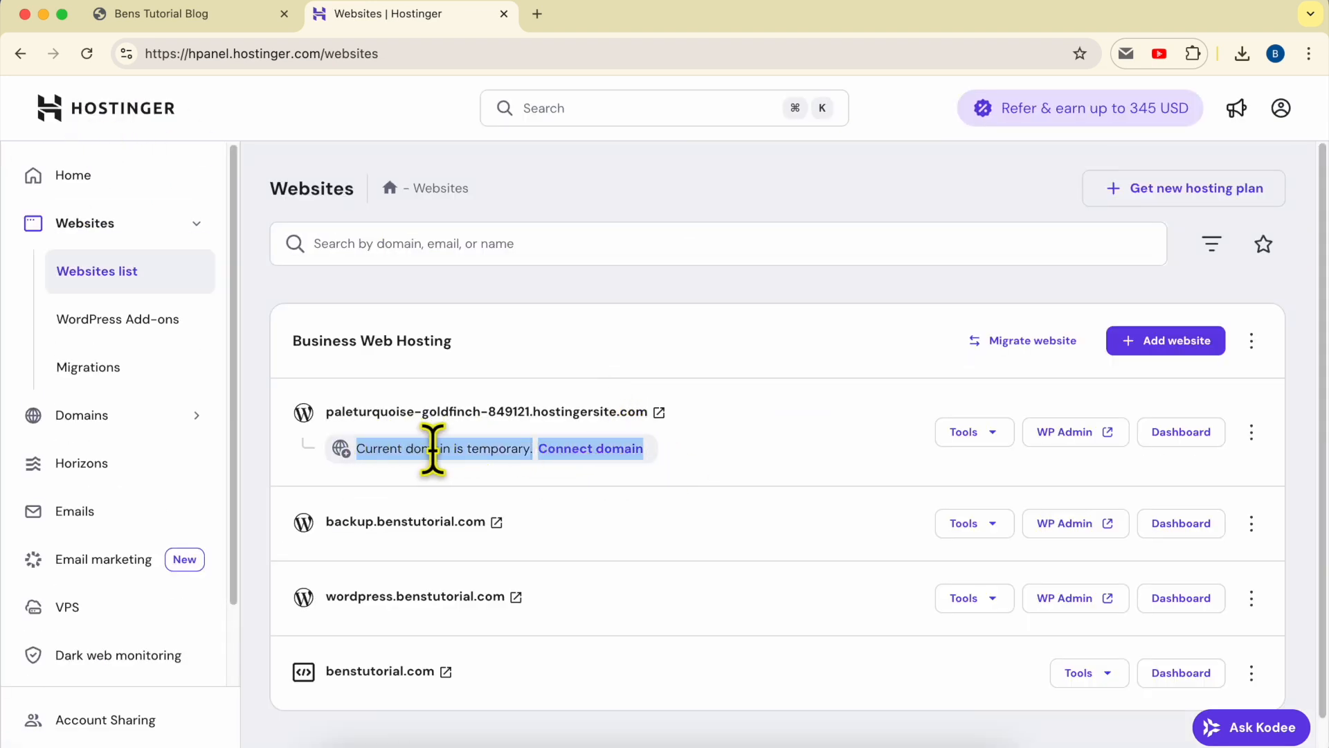
{"action": "left_click", "coordinate": [681, 469]}
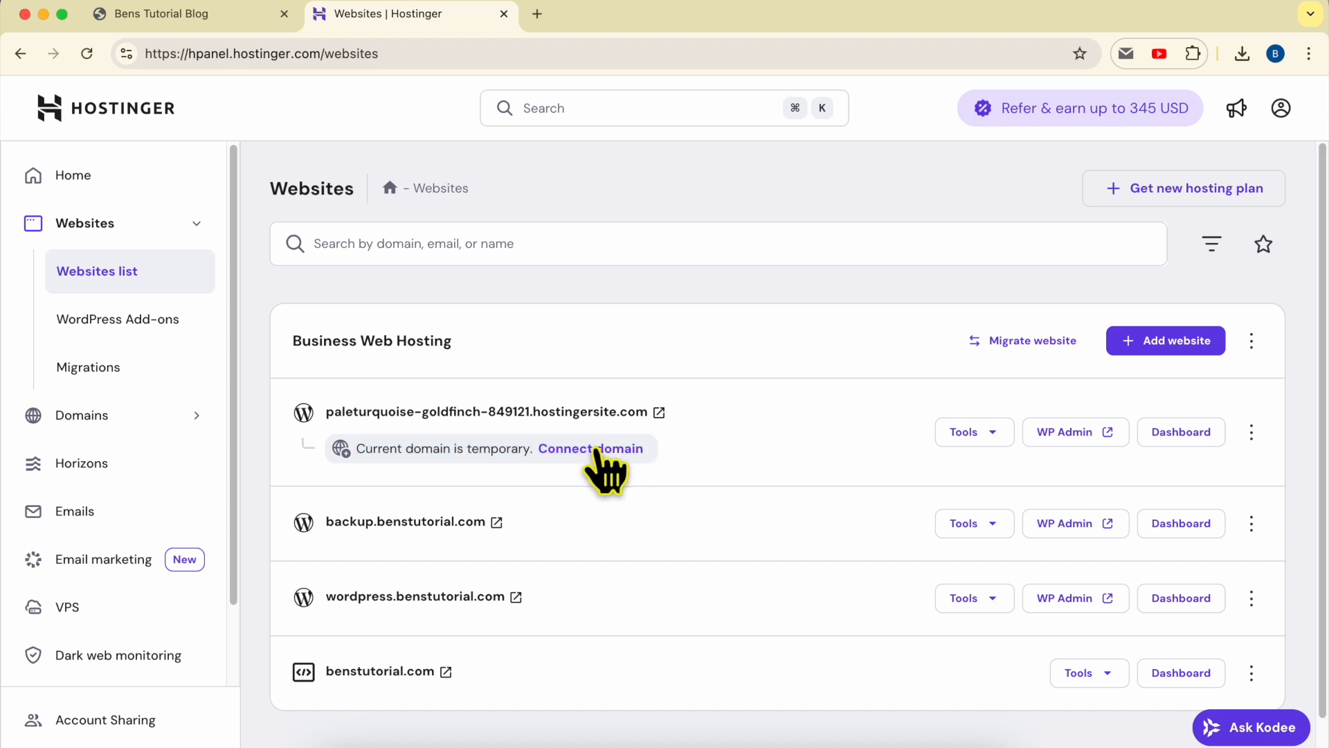
{"action": "left_click", "coordinate": [1252, 434]}
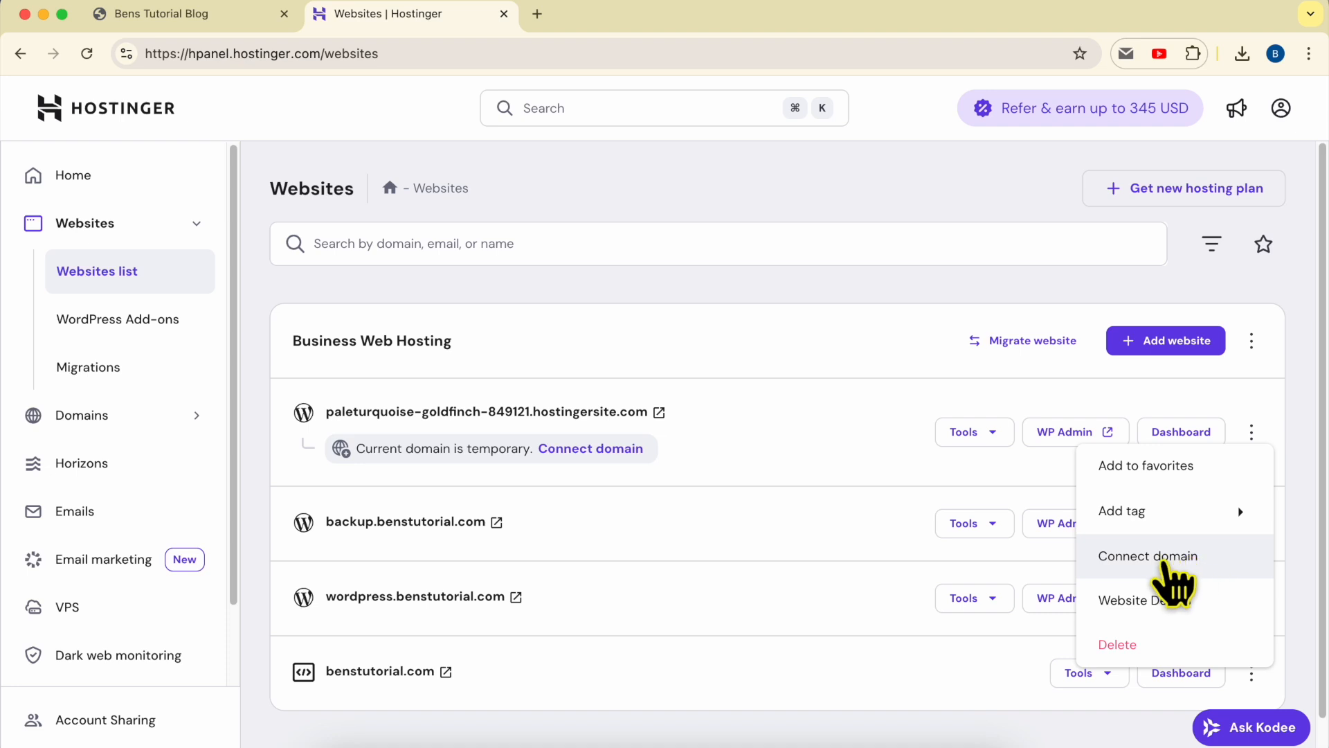
{"action": "left_click", "coordinate": [1171, 566]}
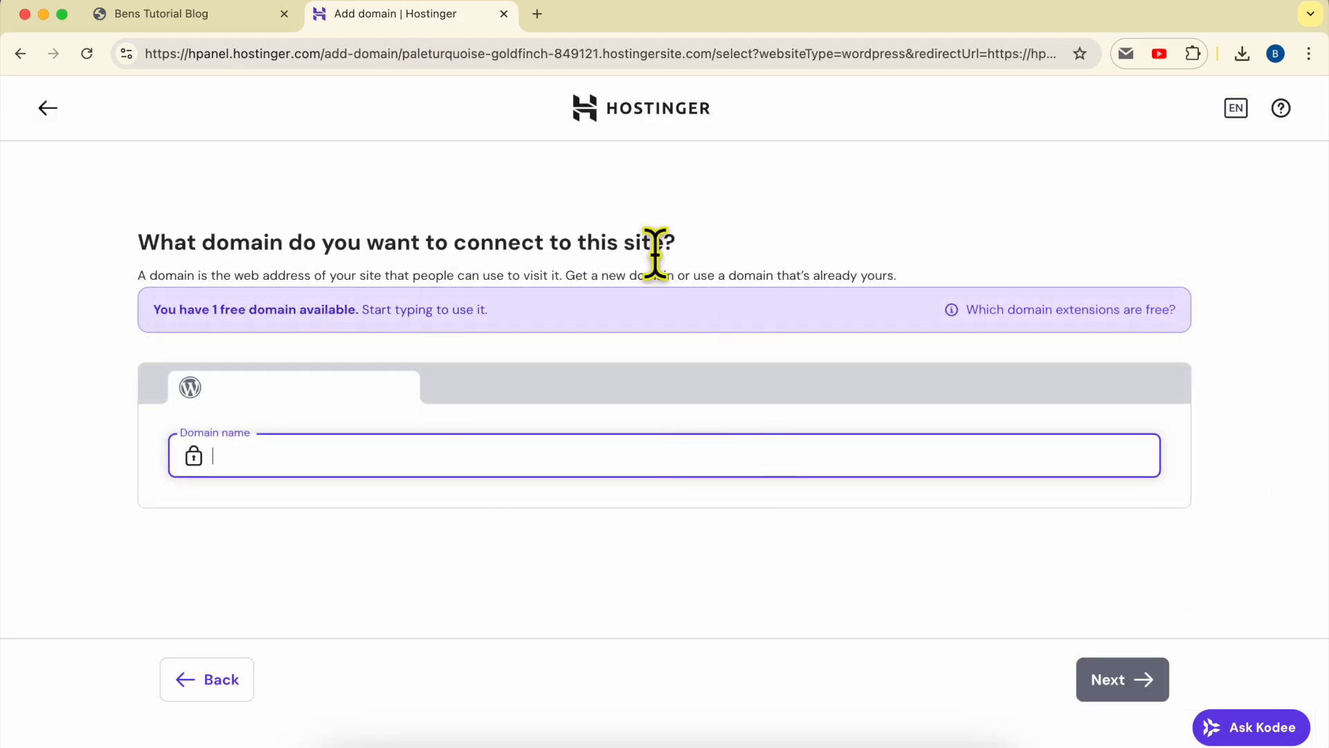
{"action": "left_click", "coordinate": [50, 109]}
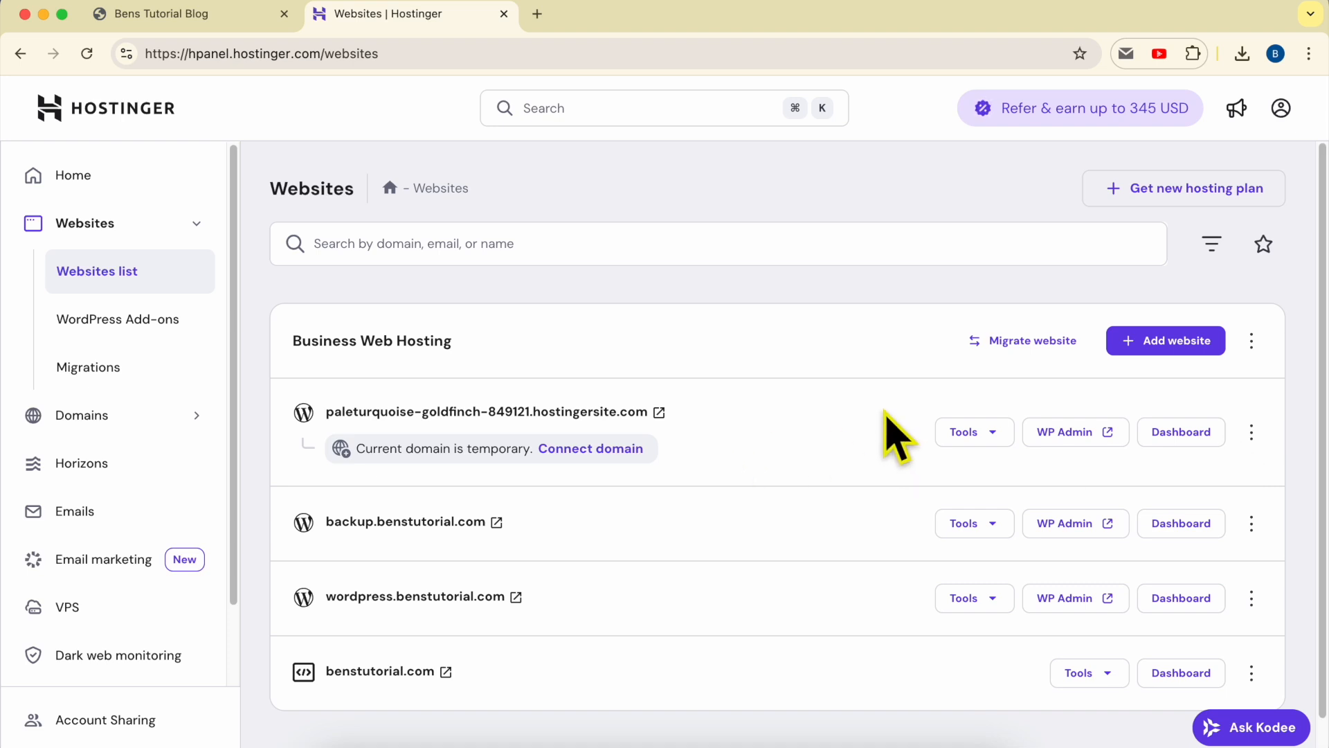
- Open the temporary site's dashboard and start Connect domain from its domain banner
{"action": "left_click", "coordinate": [1180, 434]}
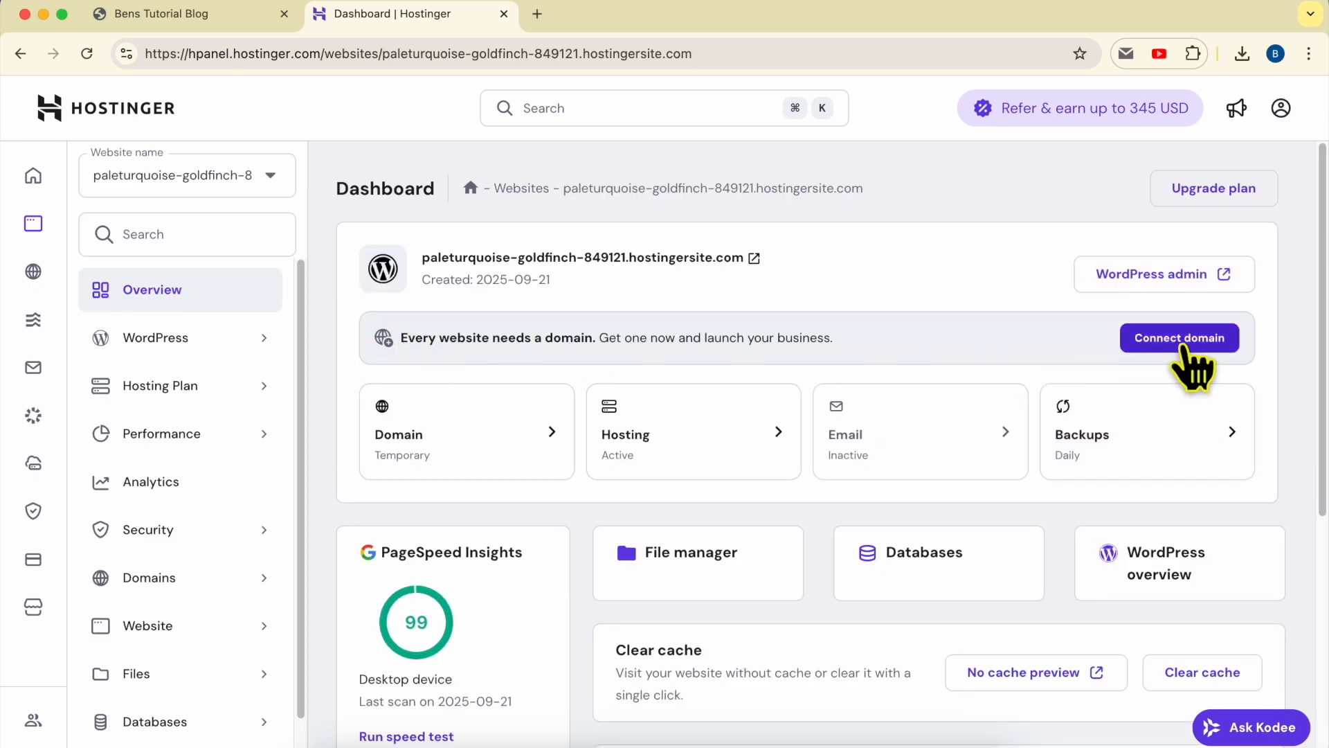
{"action": "left_click_drag", "start_coordinate": [398, 339], "coordinate": [925, 356]}
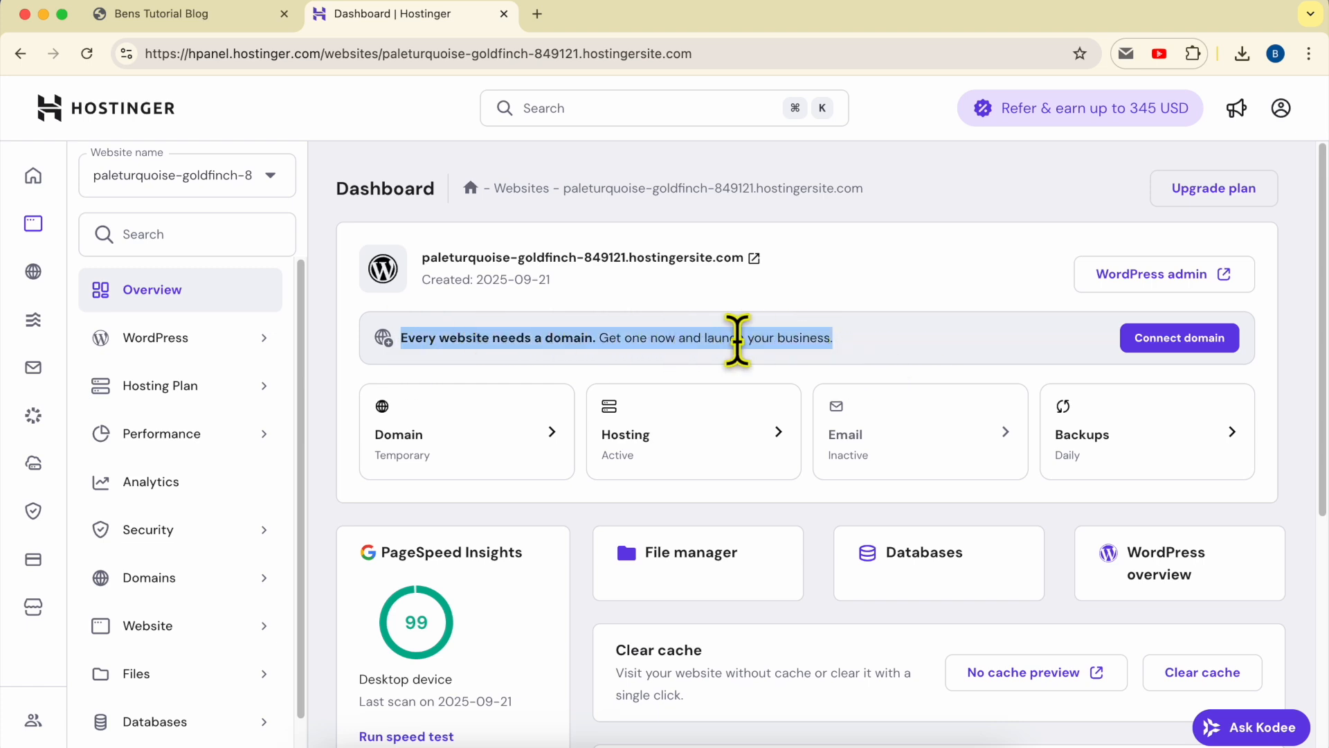
{"action": "left_click", "coordinate": [969, 362]}
{"action": "left_click", "coordinate": [1170, 343]}
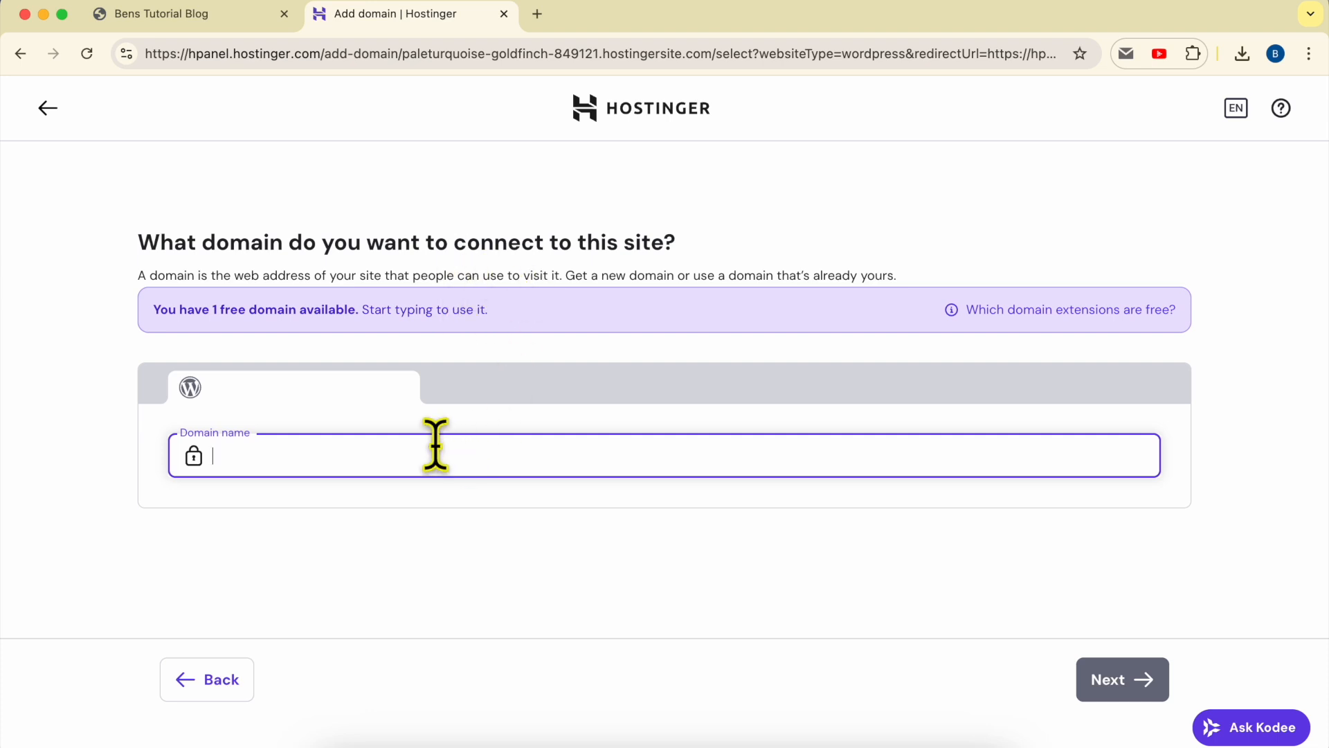
- Enter mygodaddydomain.com as an already-owned domain and submit it despite the registered-elsewhere warning
{"action": "type", "text": "mygodaddydomain.com"}
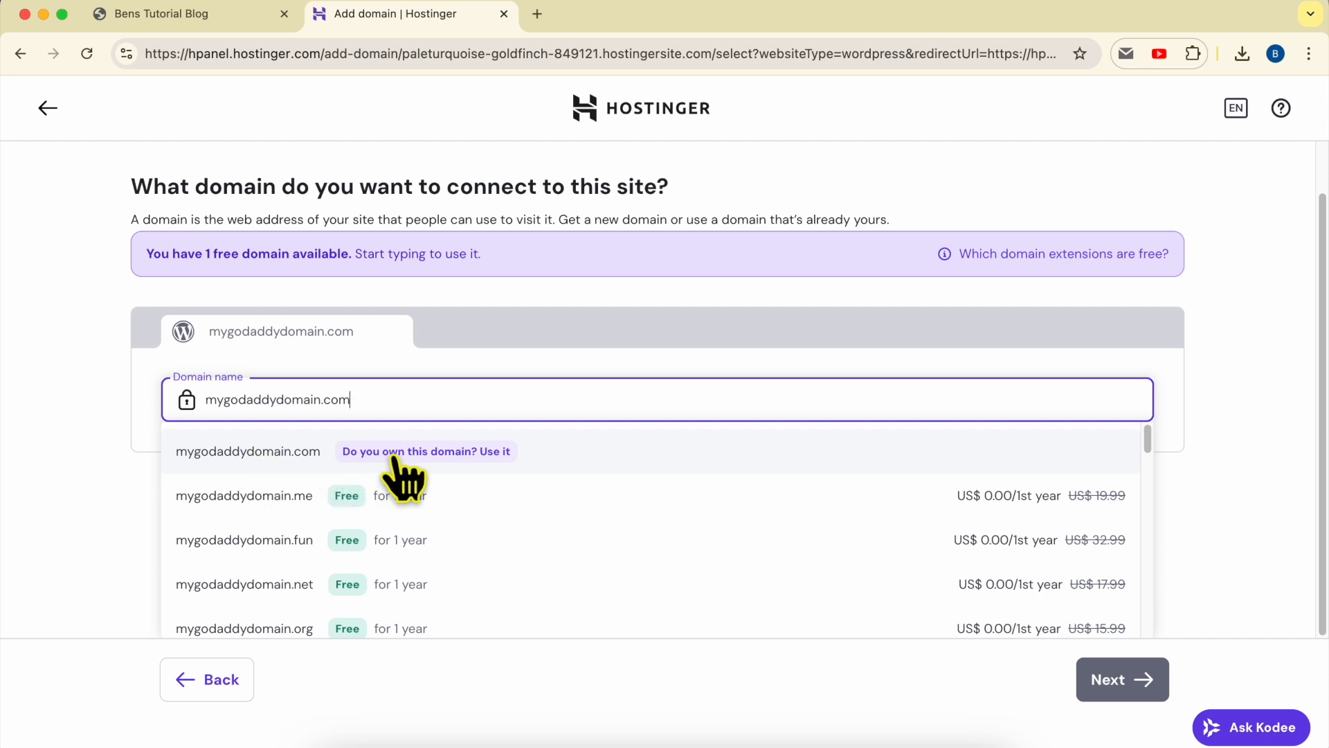
{"action": "left_click", "coordinate": [462, 454]}
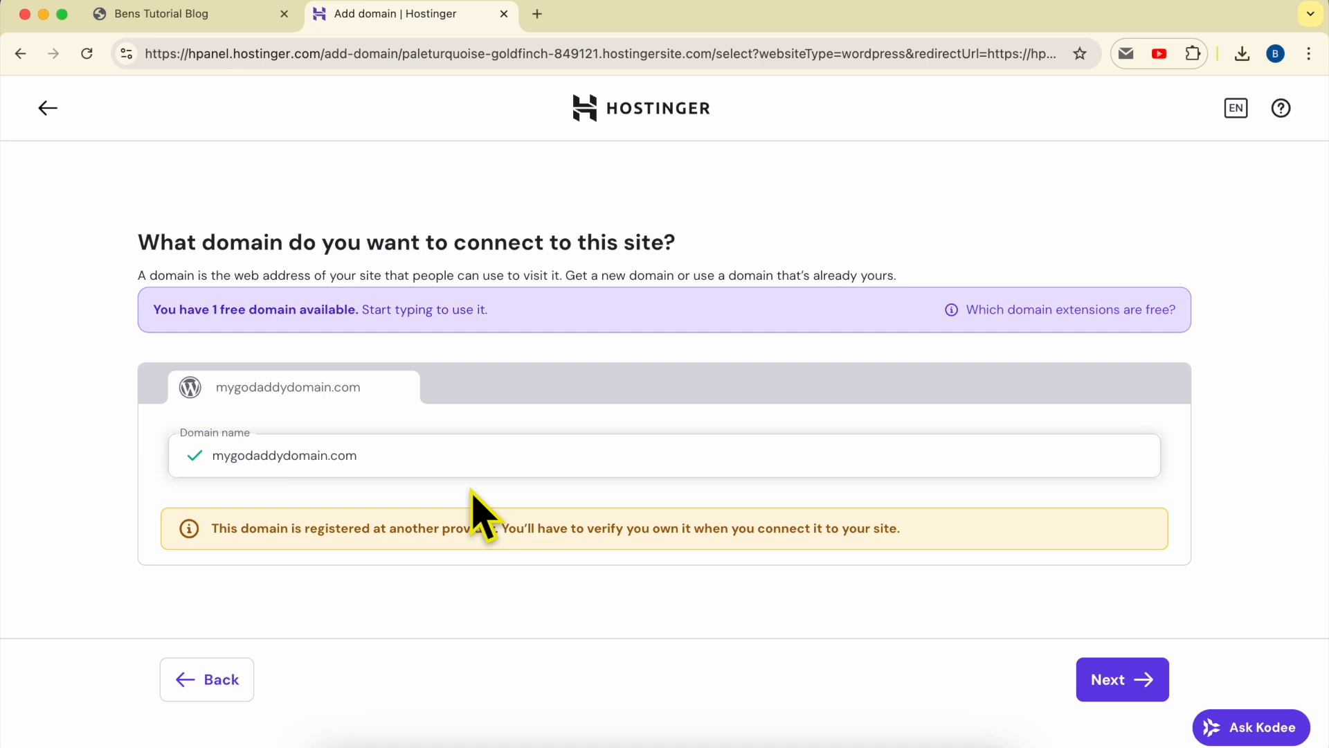
{"action": "left_click", "coordinate": [430, 447]}
{"action": "key", "text": "super+a"}
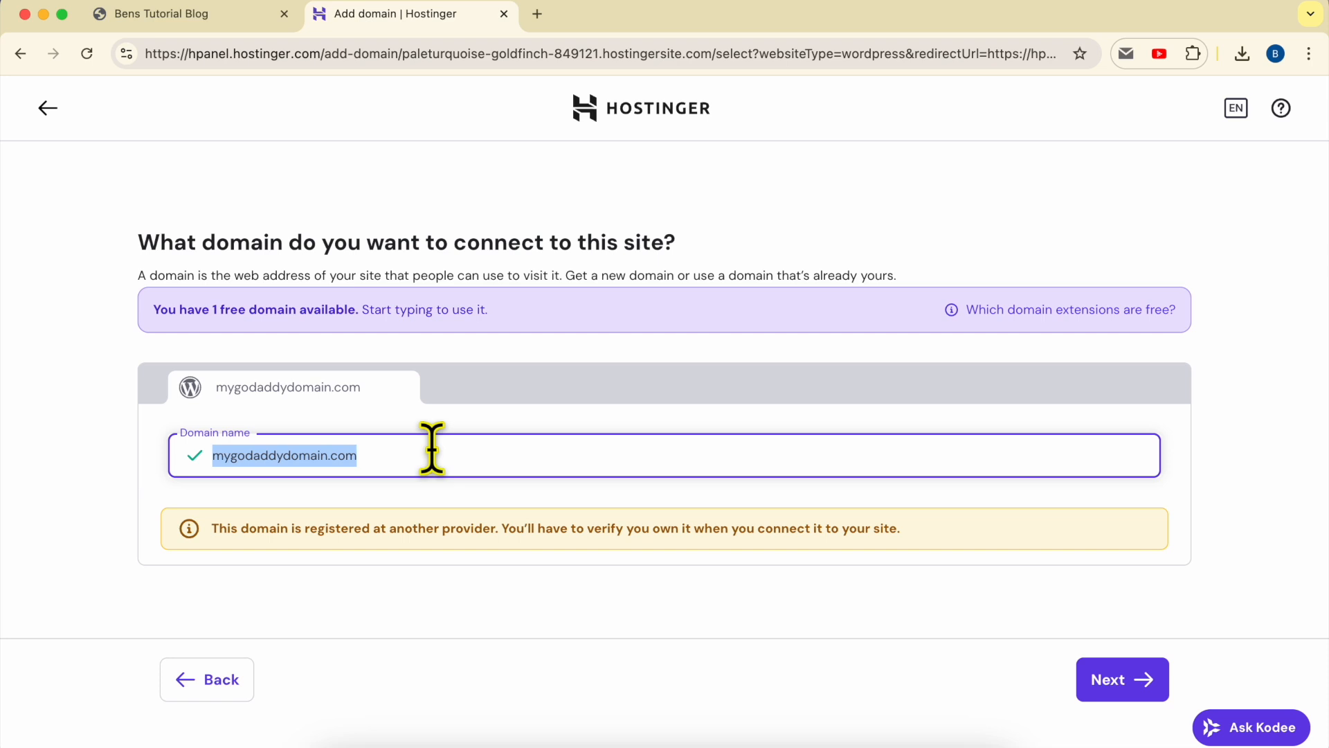
{"action": "left_click", "coordinate": [922, 569]}
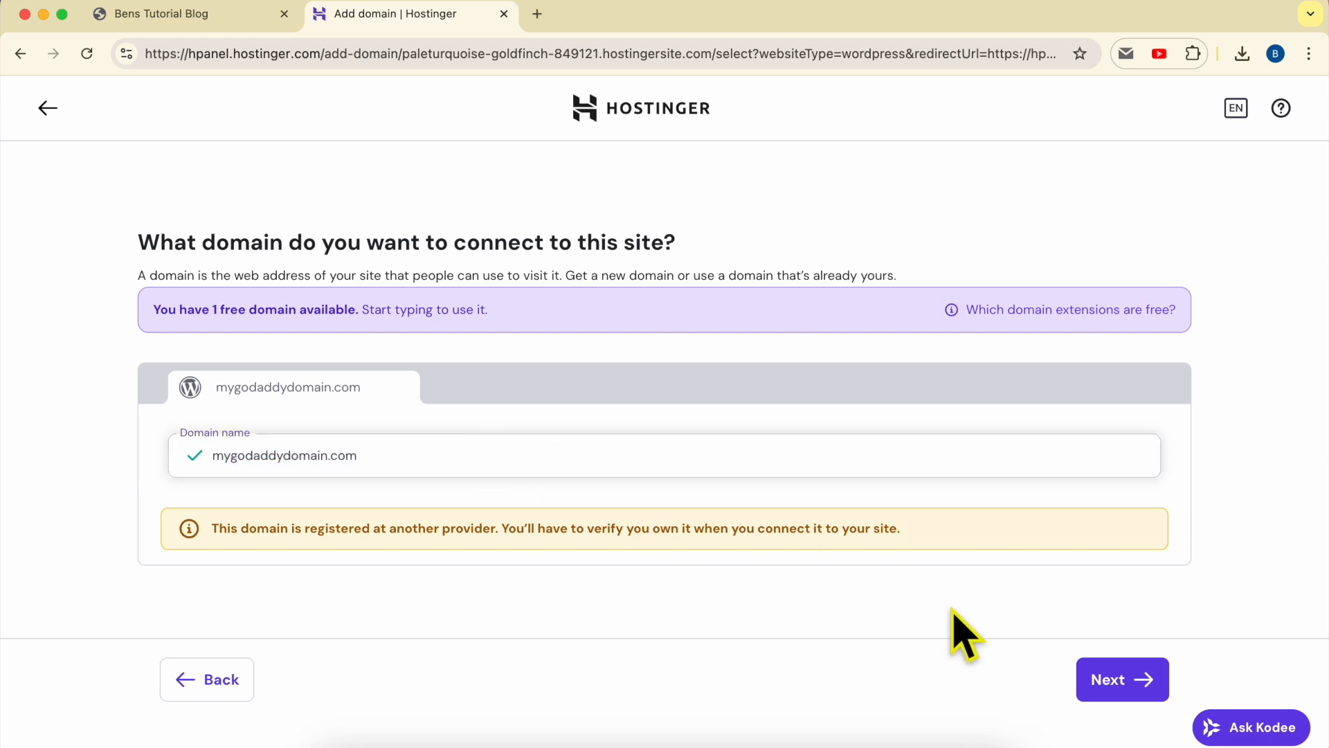
{"action": "left_click", "coordinate": [1138, 692]}
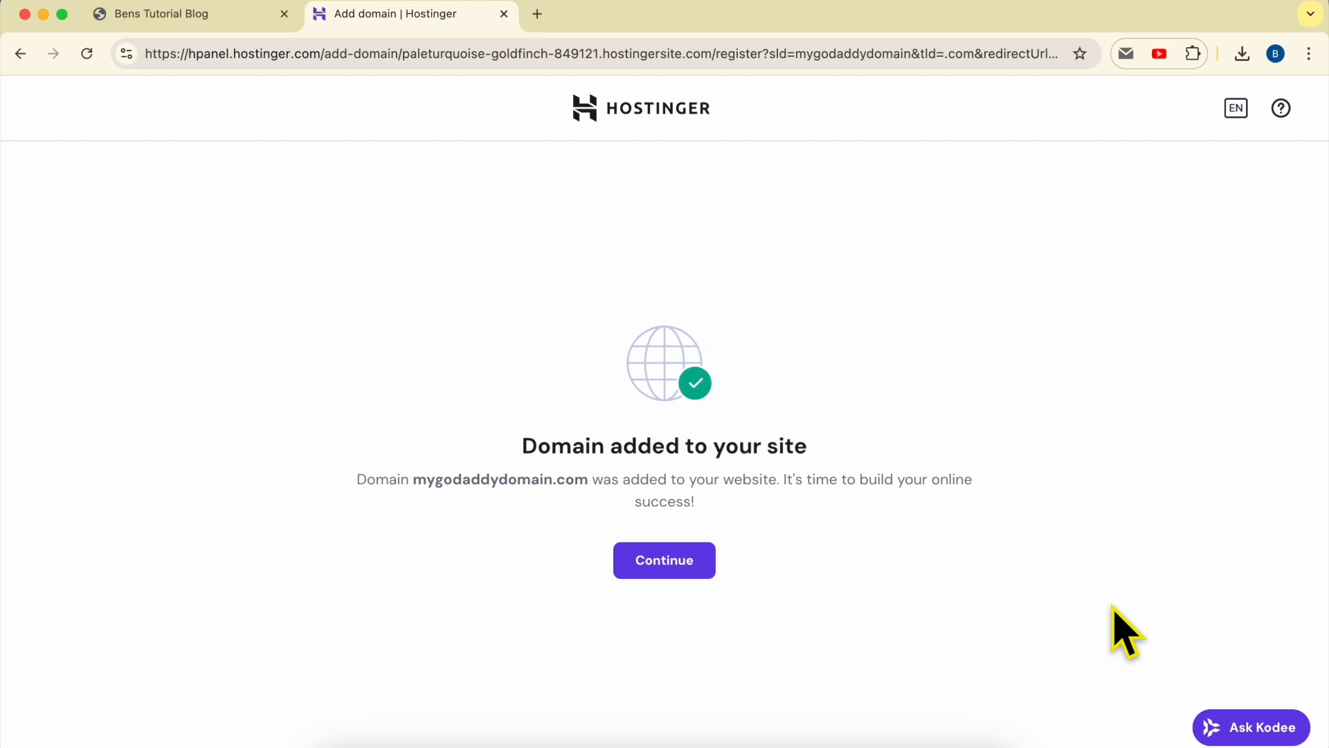
- Continue past the 'Domain added to your site' confirmation to the websites list
{"action": "triple_click", "coordinate": [511, 450]}
{"action": "left_click", "coordinate": [915, 452]}
{"action": "left_click", "coordinate": [663, 560]}
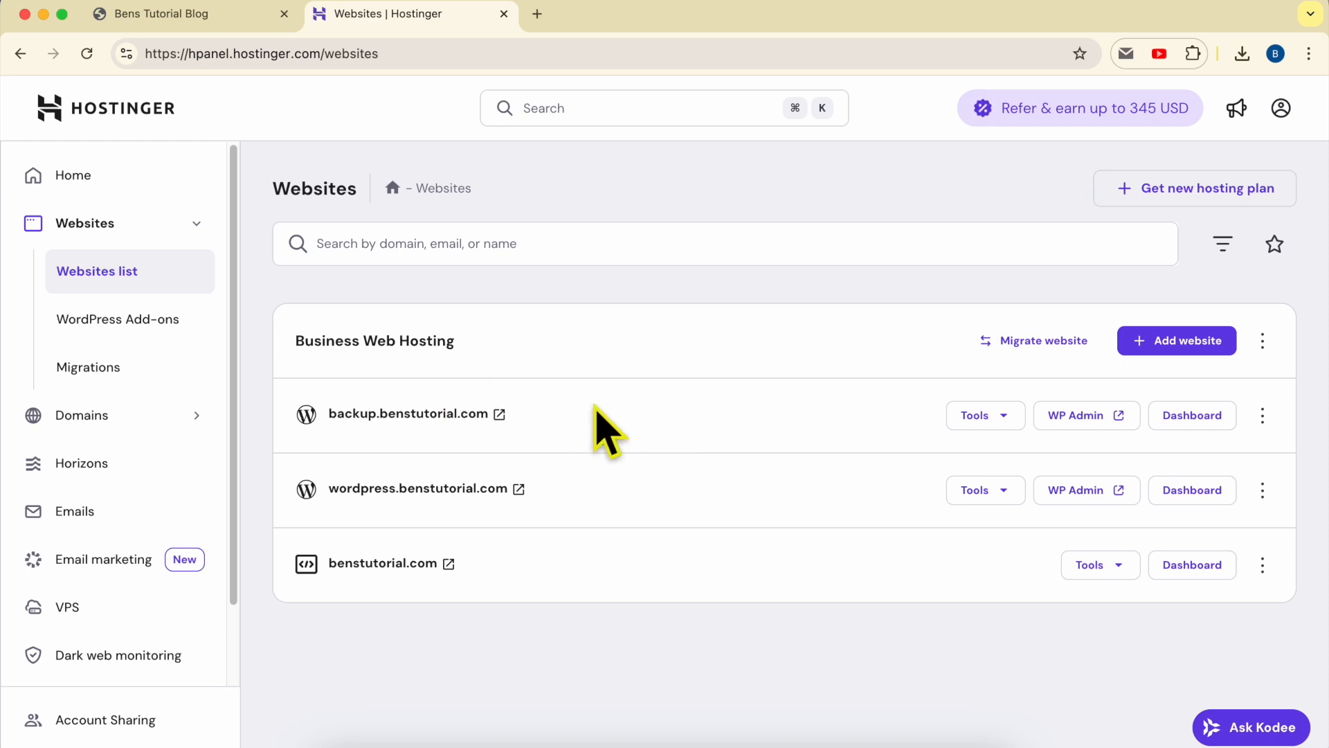
- Reload the Websites list until mygodaddydomain.com appears, then open its live preview in a new tab
{"action": "left_click", "coordinate": [86, 53]}
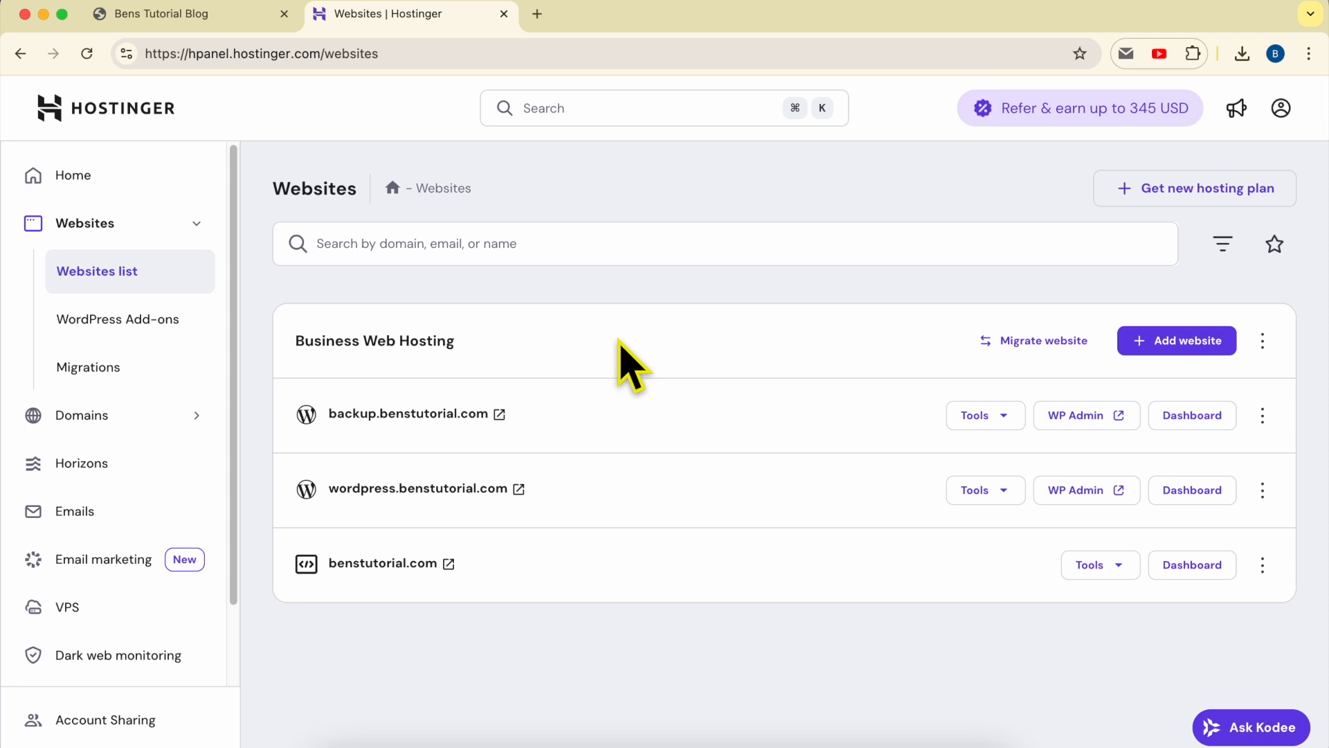
{"action": "left_click", "coordinate": [97, 57]}
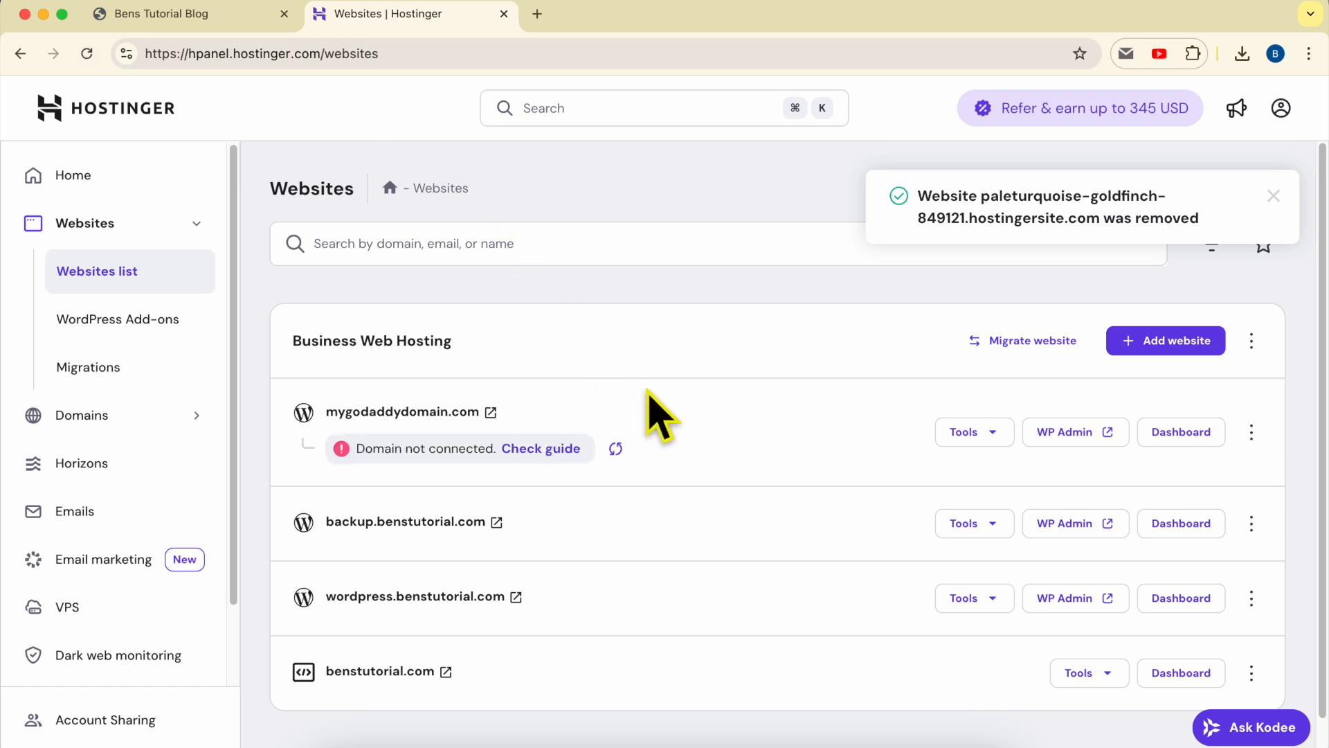
{"action": "double_click", "coordinate": [556, 402]}
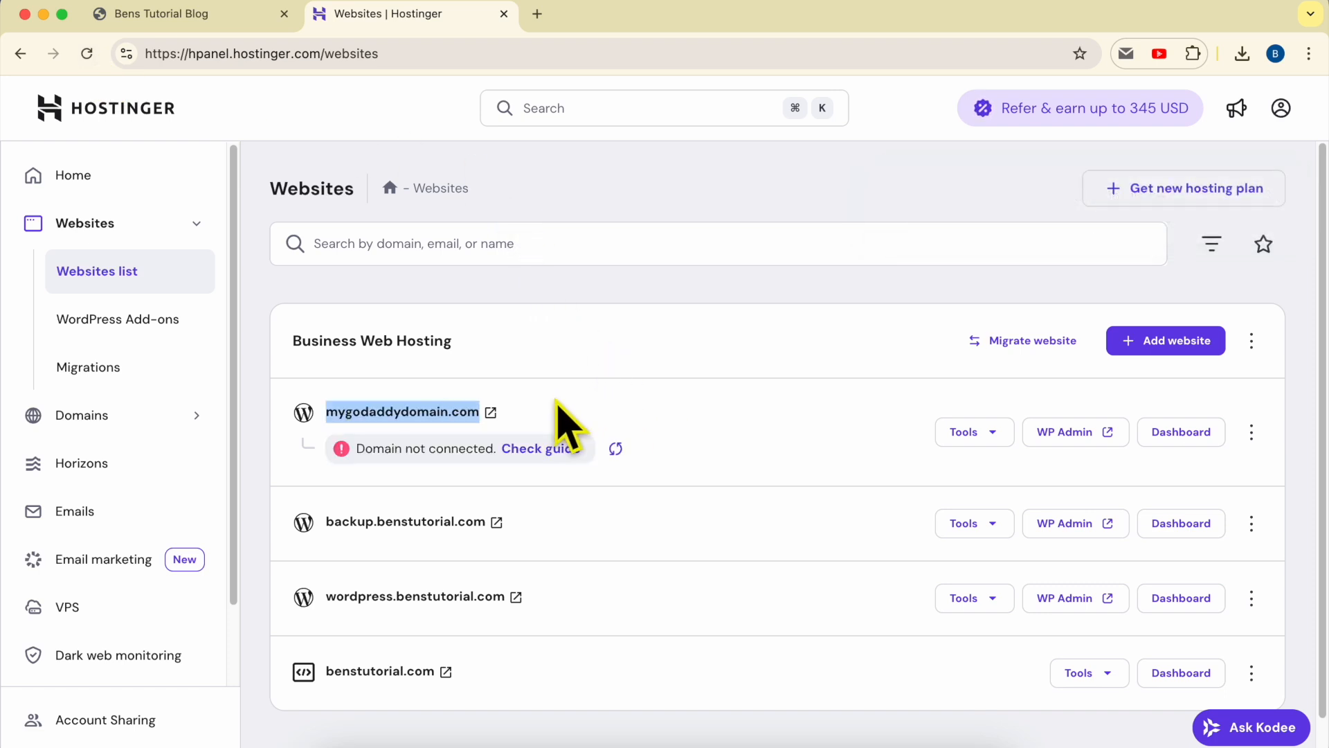
{"action": "left_click", "coordinate": [586, 402]}
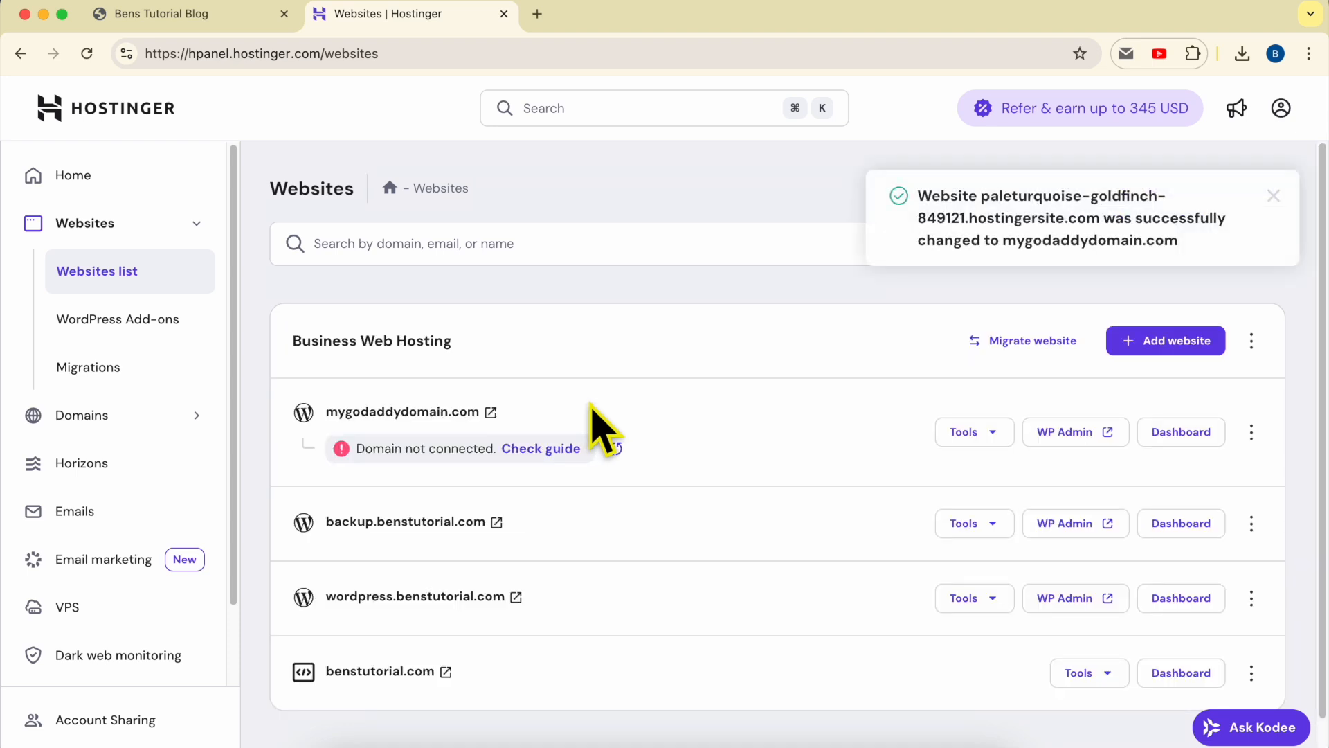
{"action": "left_click", "coordinate": [492, 413]}
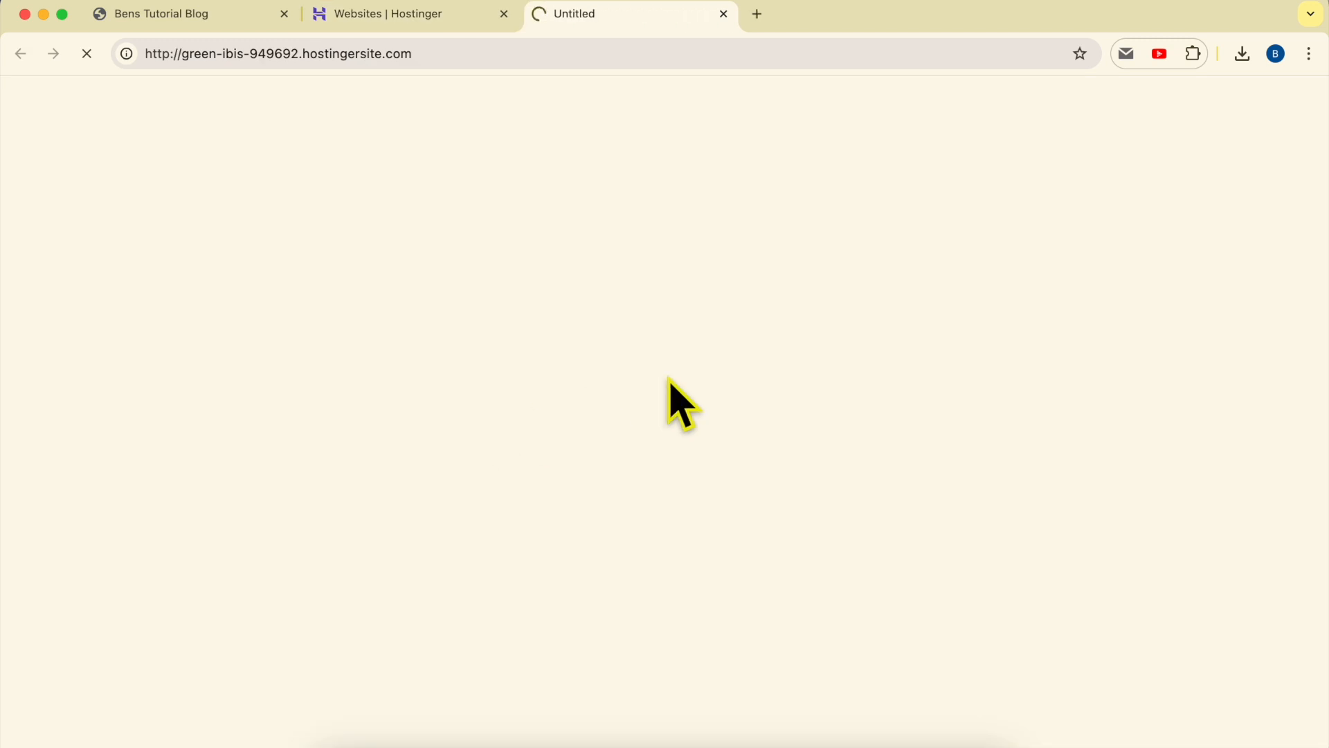
- Check the temporary preview address, then open the mygodaddydomain.com website dashboard
{"action": "left_click_drag", "start_coordinate": [185, 54], "coordinate": [557, 53]}
{"action": "left_click", "coordinate": [433, 29]}
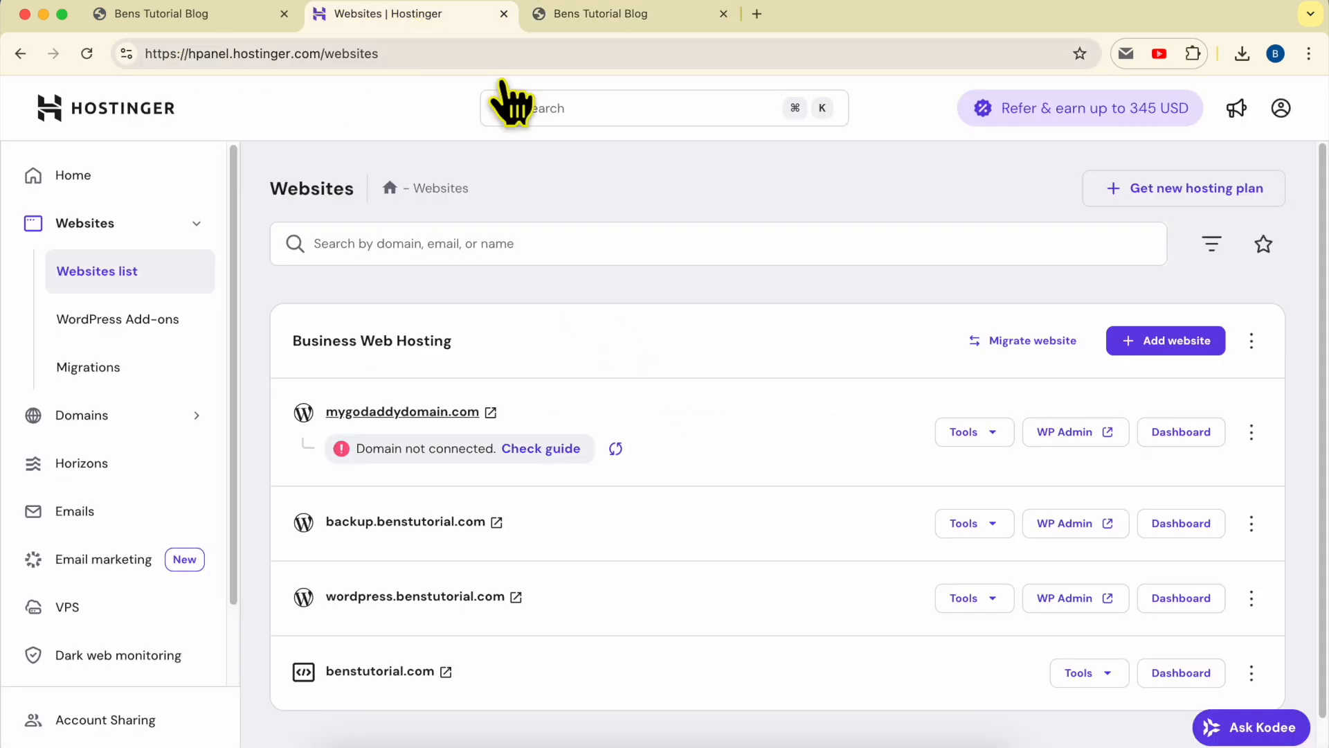
{"action": "left_click", "coordinate": [1180, 443]}
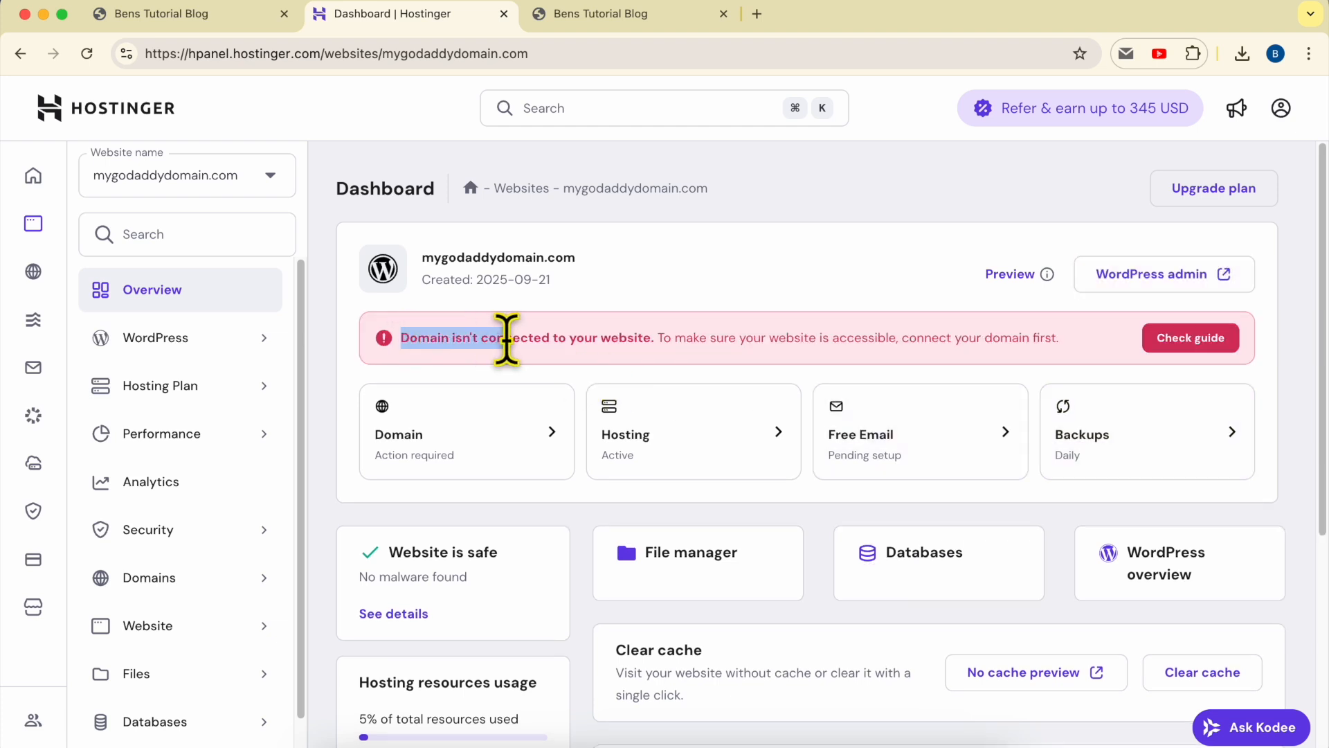
- Copy ns1.dns-parking.com from the connect-domain guide, then select the blog tab's web address
{"action": "left_click", "coordinate": [1196, 339]}
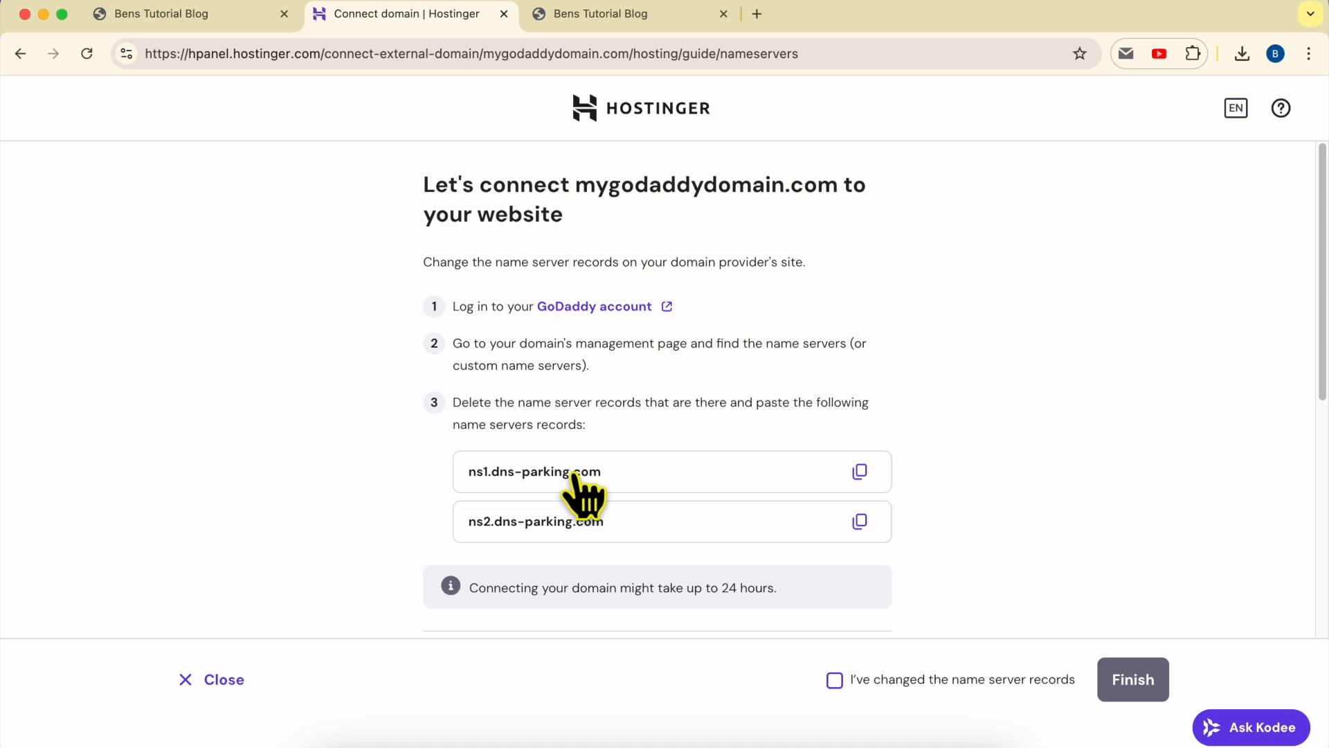
{"action": "left_click", "coordinate": [860, 471]}
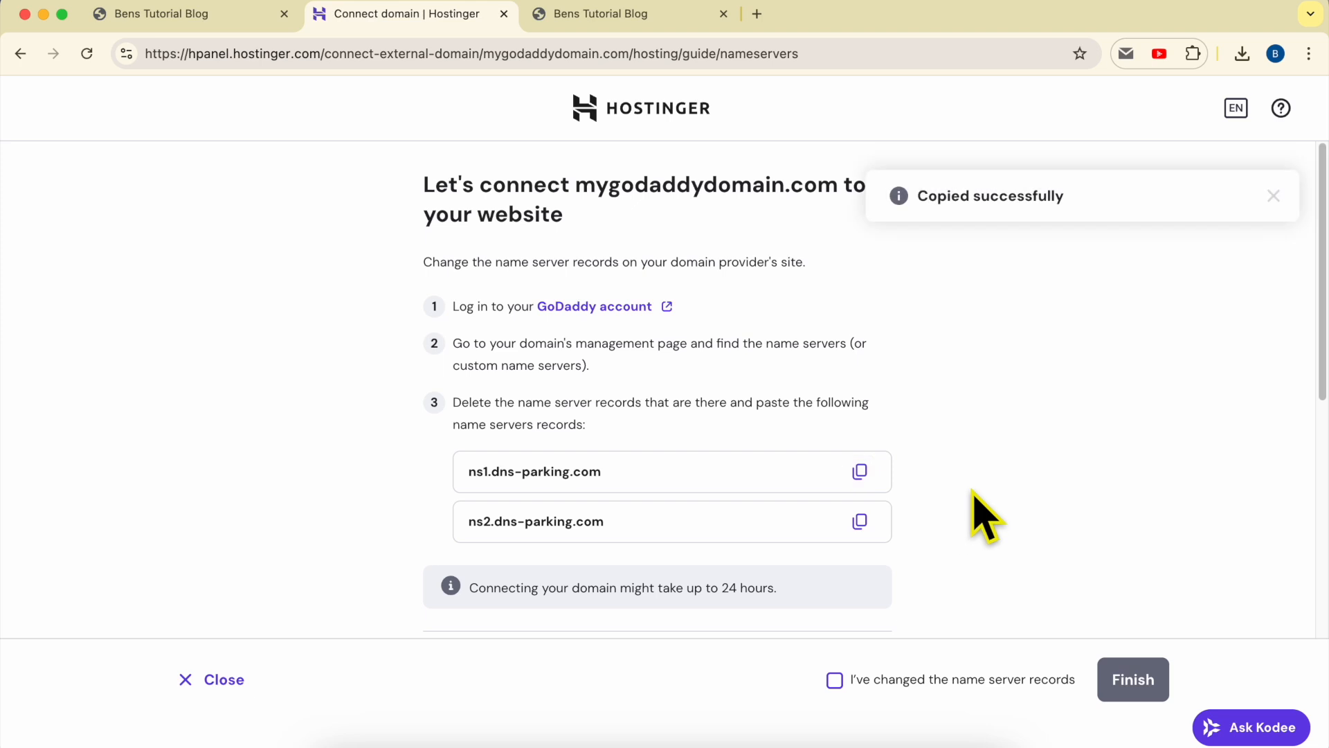
{"action": "left_click", "coordinate": [627, 15]}
{"action": "left_click", "coordinate": [620, 50]}
{"action": "left_click", "coordinate": [622, 50]}
{"action": "key", "text": "super+a"}
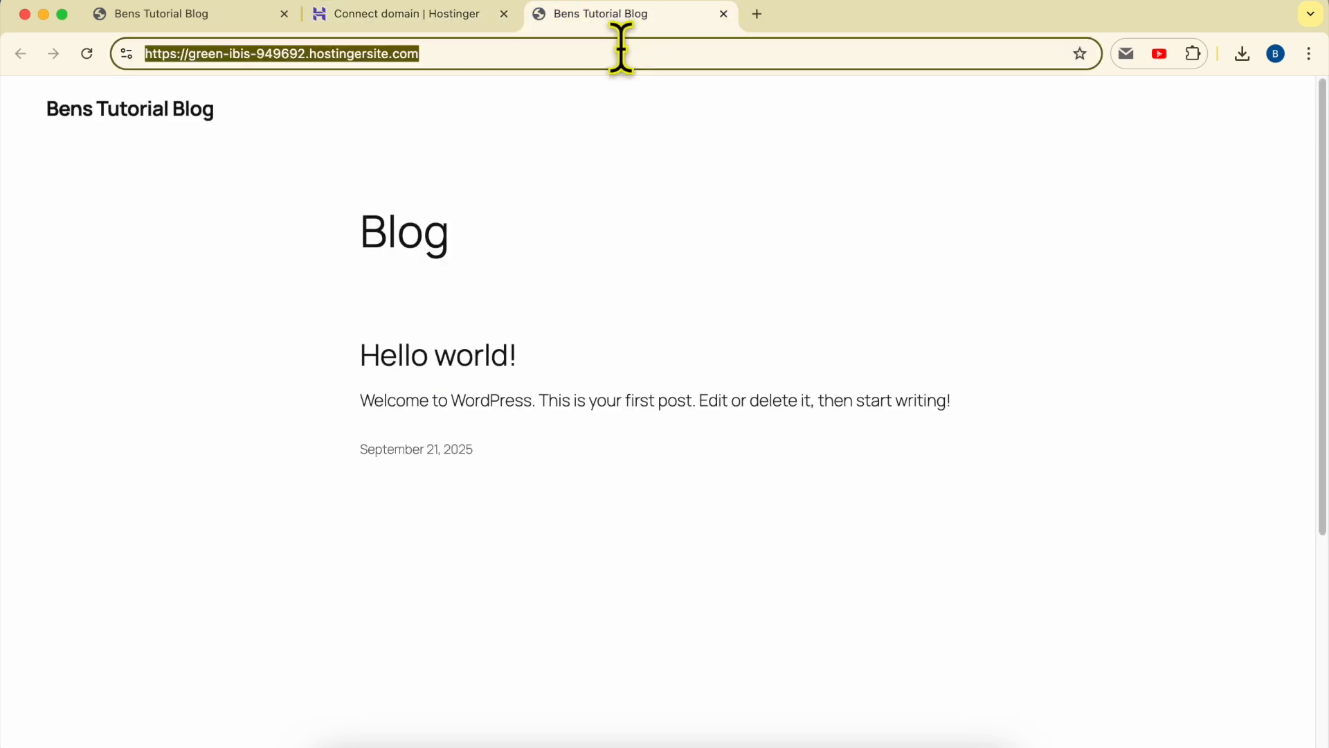
- Load godaddy.com, dismiss the currency prompt, and bring up the Sign In options
{"action": "type", "text": "od"}
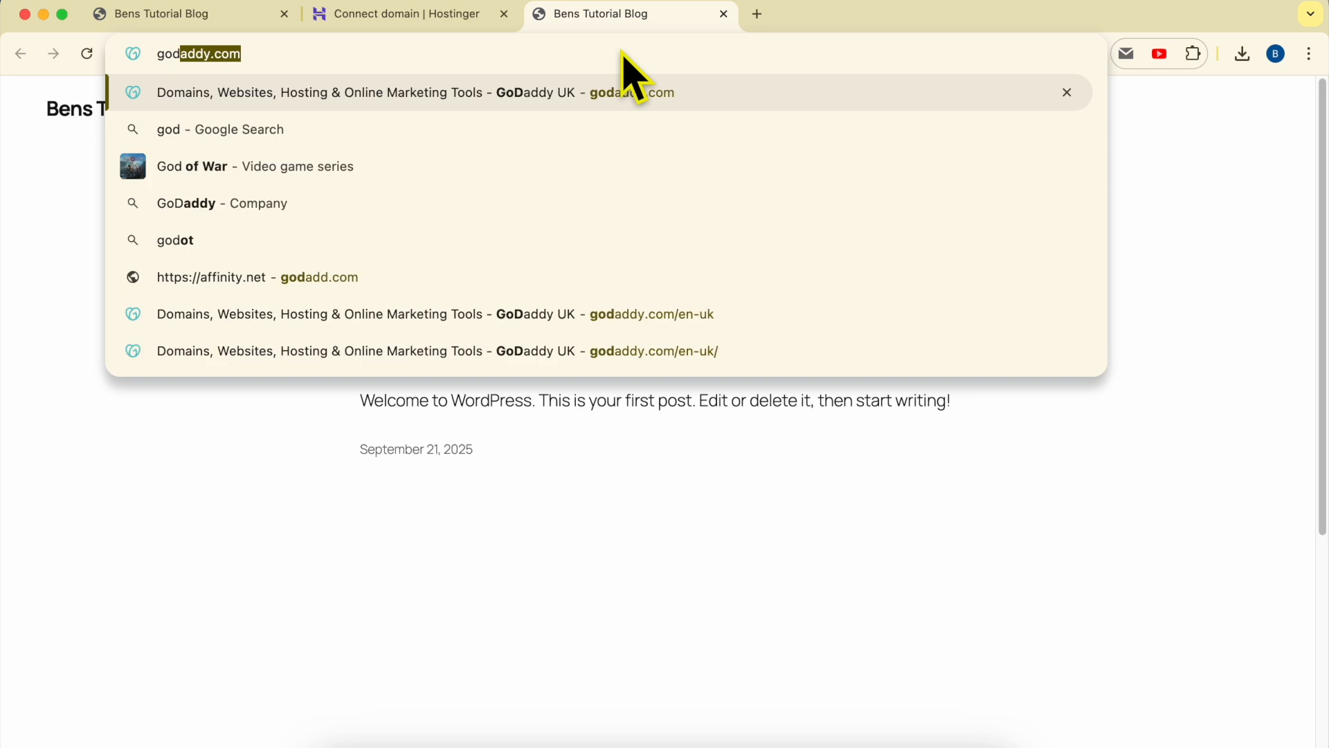
{"action": "key", "text": "Return"}
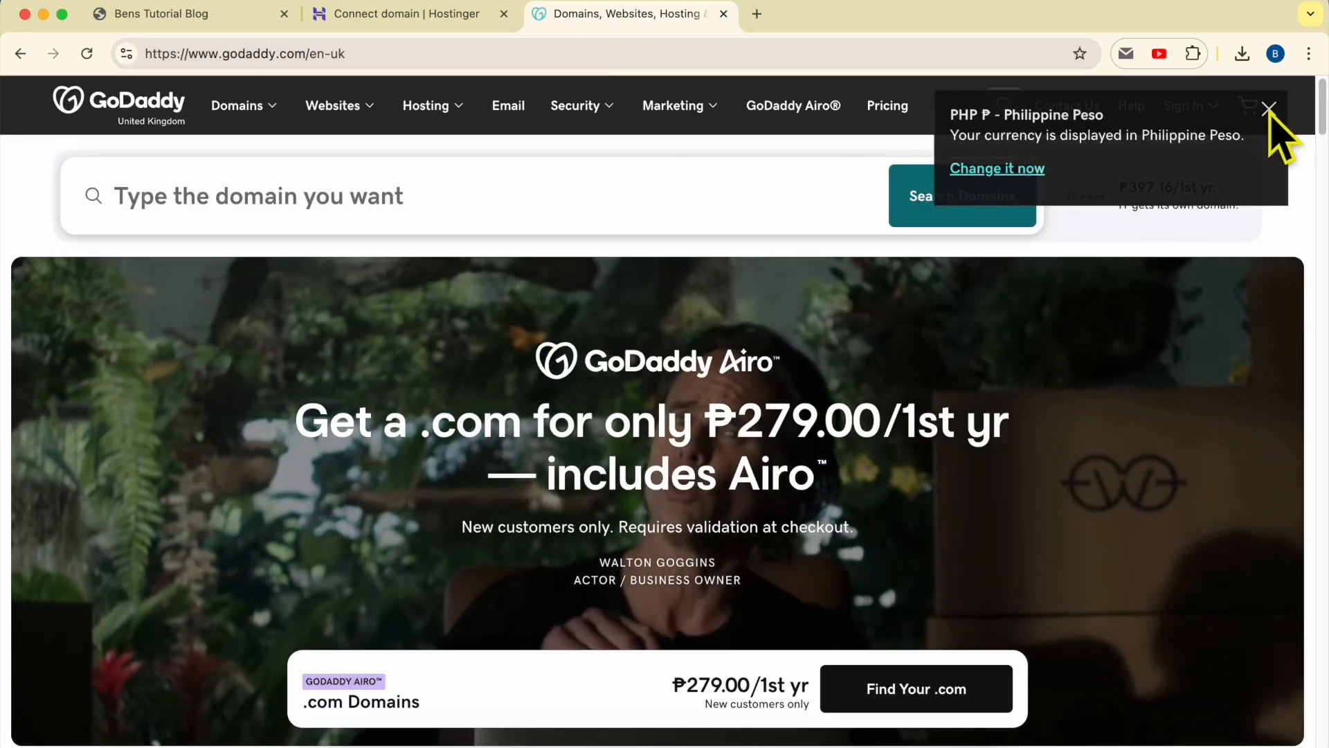
{"action": "left_click", "coordinate": [1269, 109]}
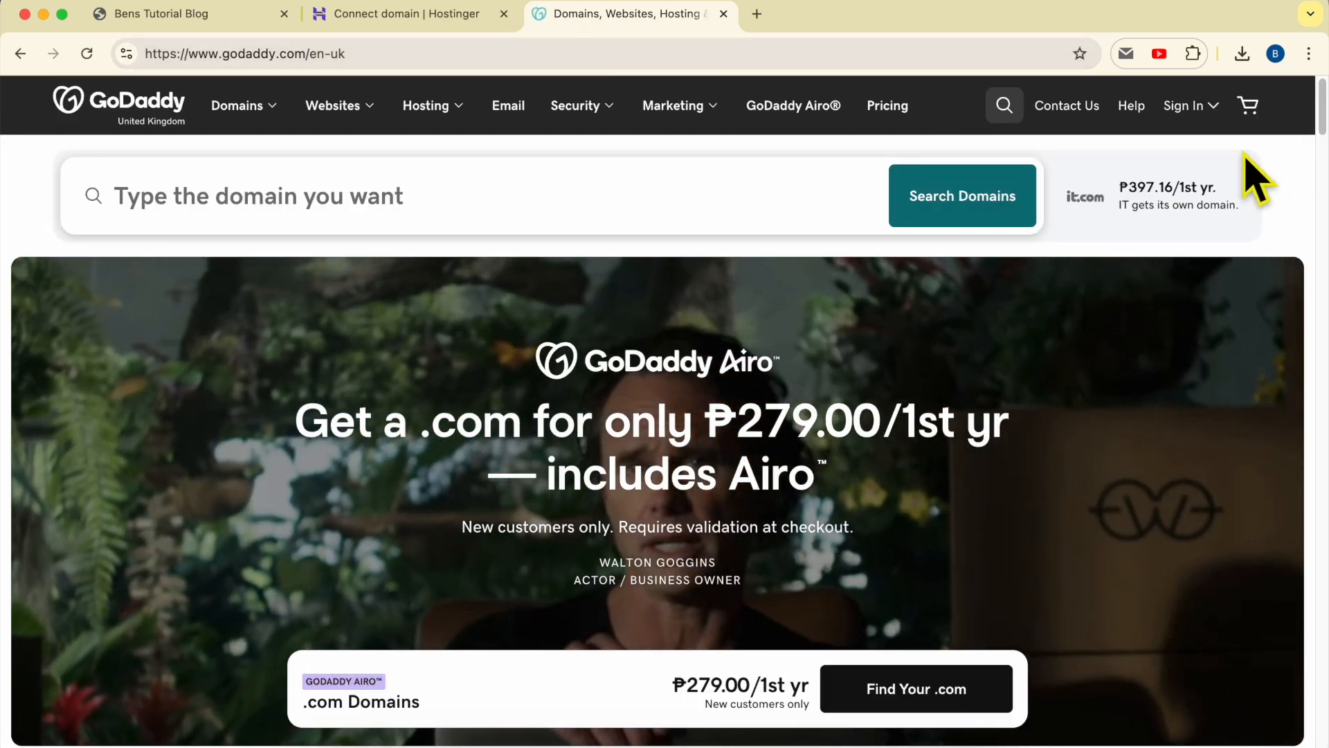
{"action": "left_click", "coordinate": [1187, 106]}
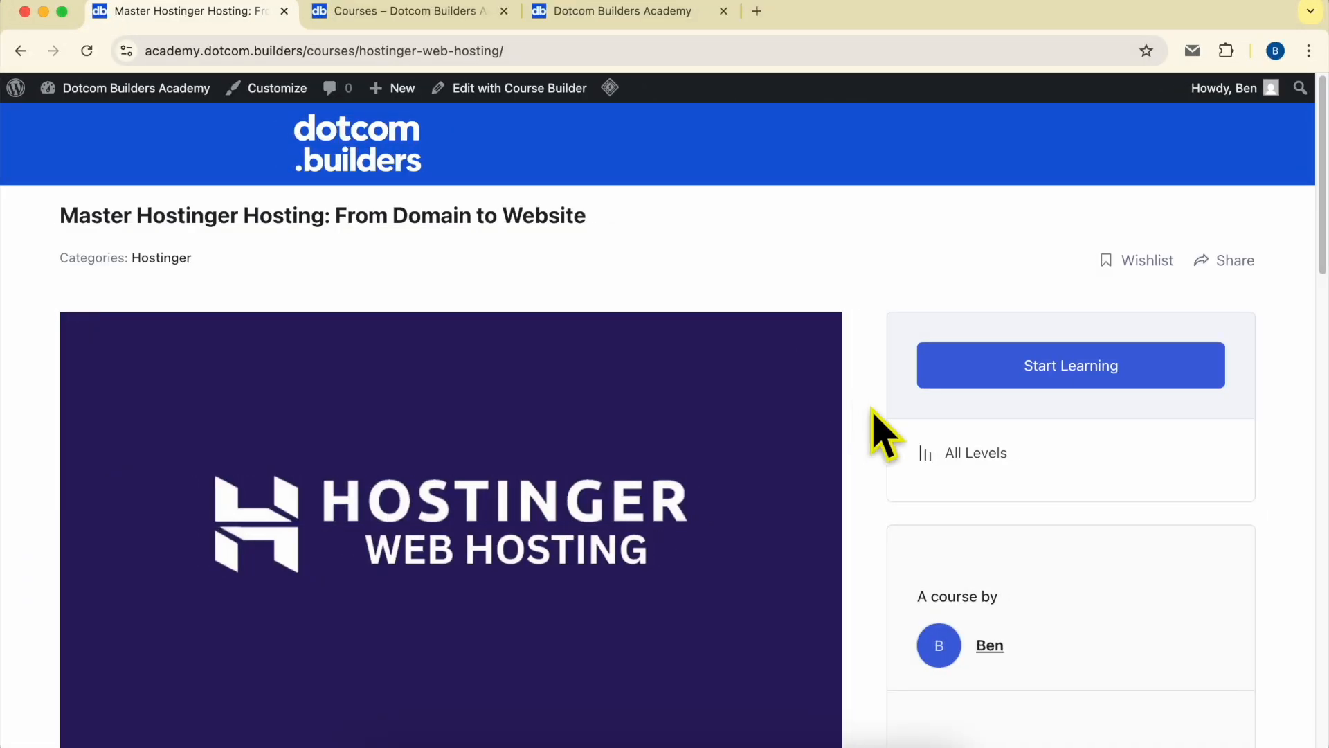
- Expand the WordPress Setup, Customizing, SSL, Email and Launch lesson sections on the academy page
{"action": "scroll", "coordinate": [883, 433], "scroll_direction": "down", "scroll_amount": 20}
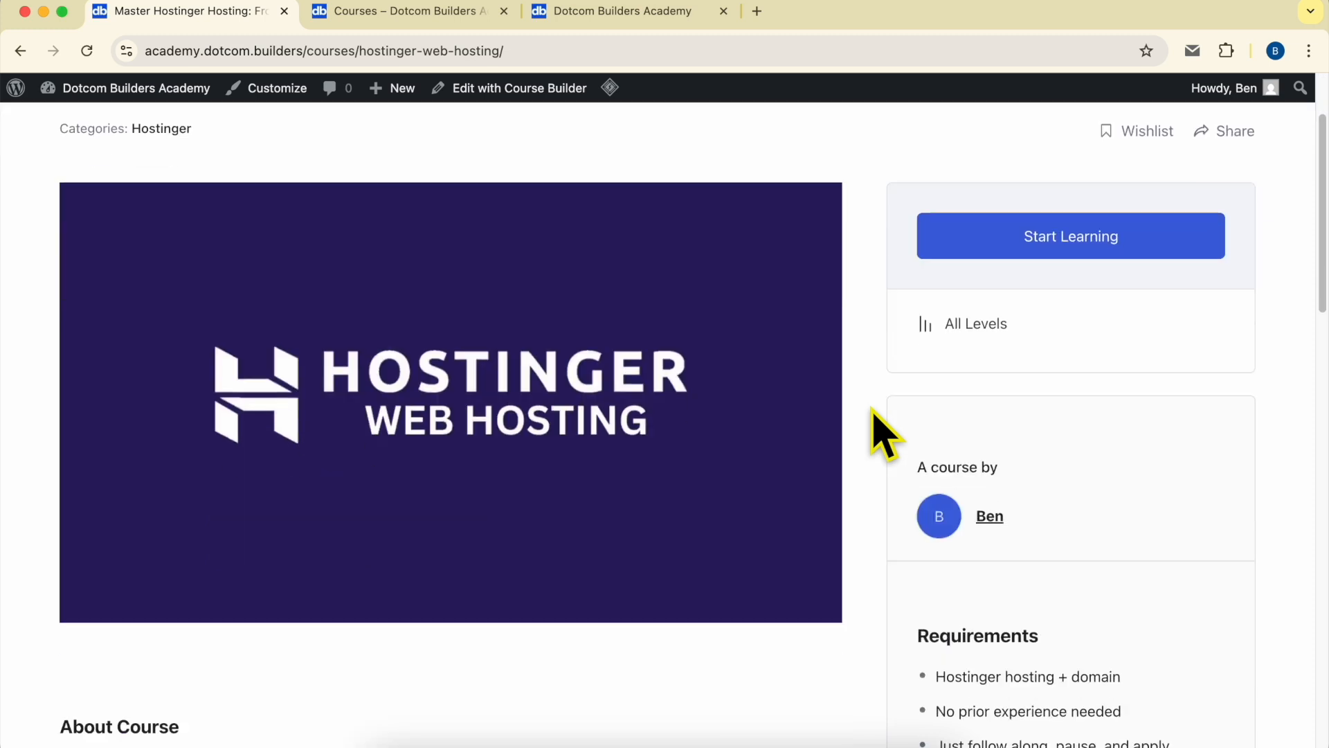
{"action": "scroll", "coordinate": [761, 423], "scroll_direction": "down", "scroll_amount": 2}
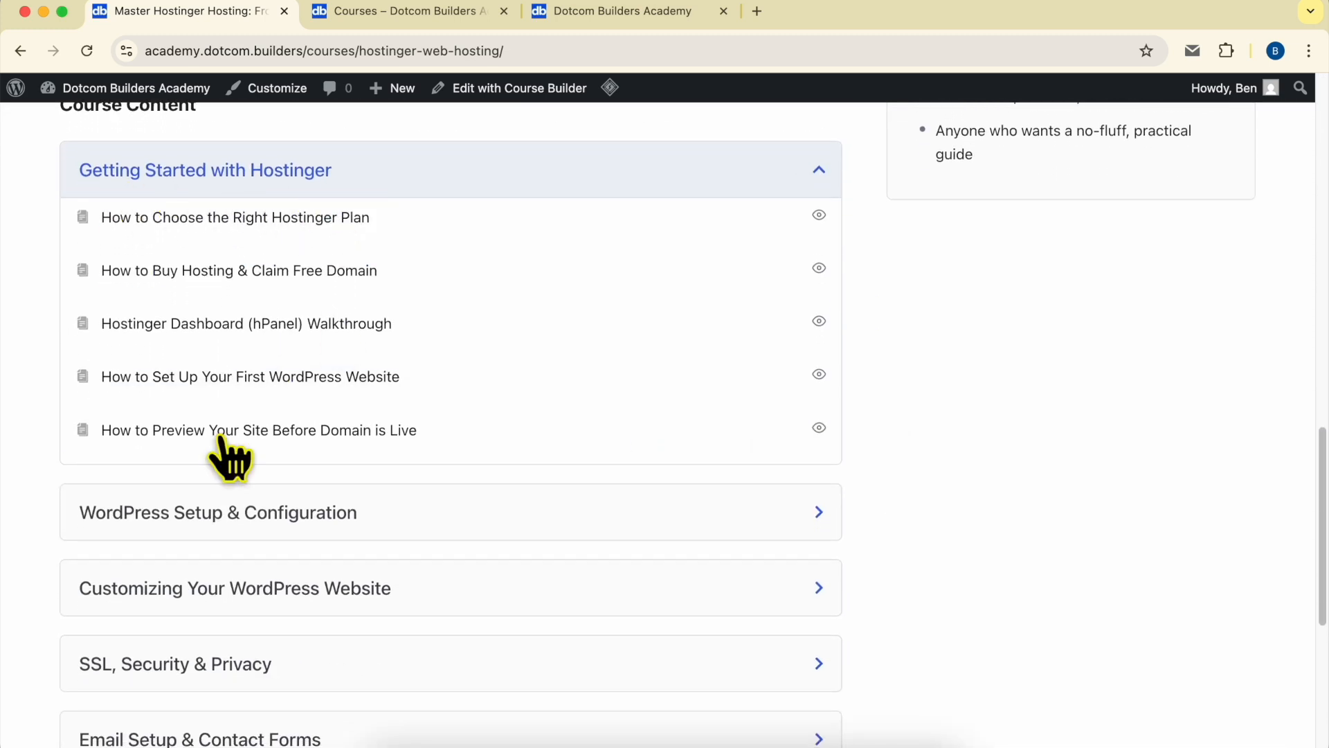
{"action": "left_click", "coordinate": [194, 512]}
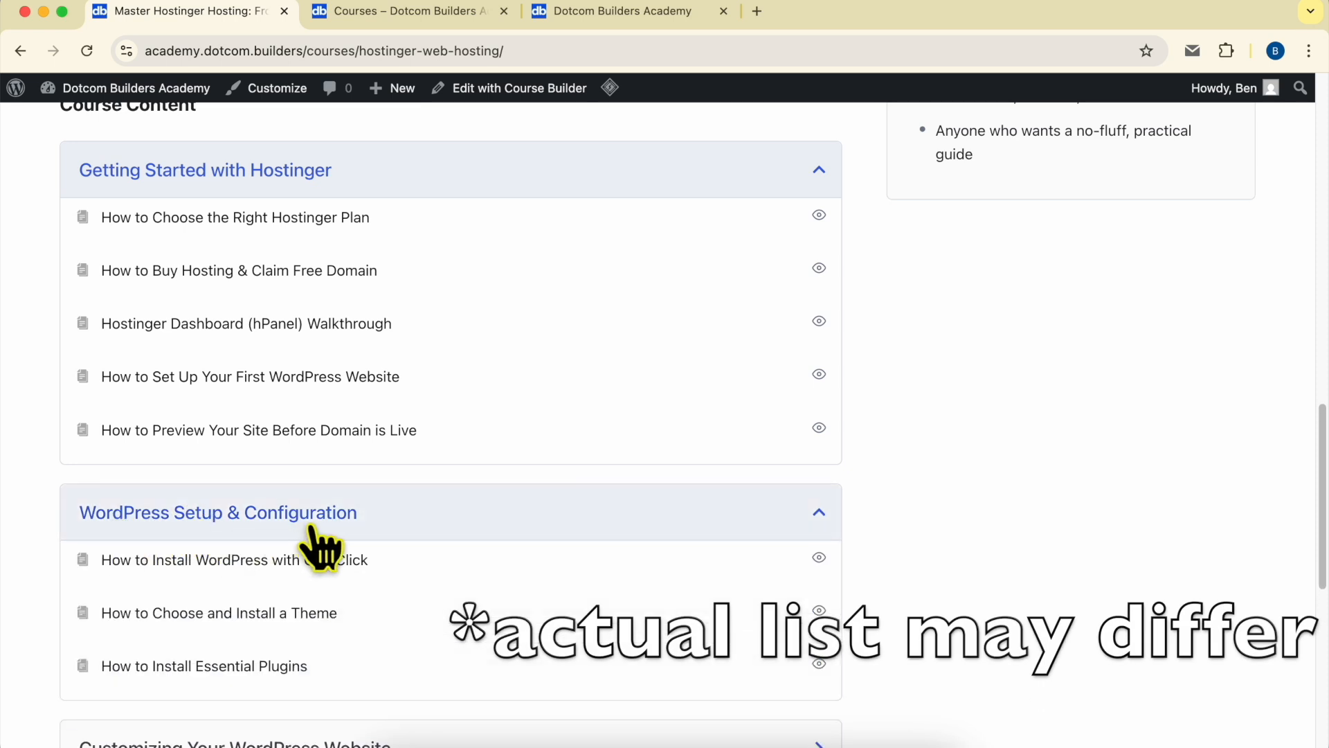
{"action": "scroll", "coordinate": [333, 512], "scroll_direction": "down", "scroll_amount": 10}
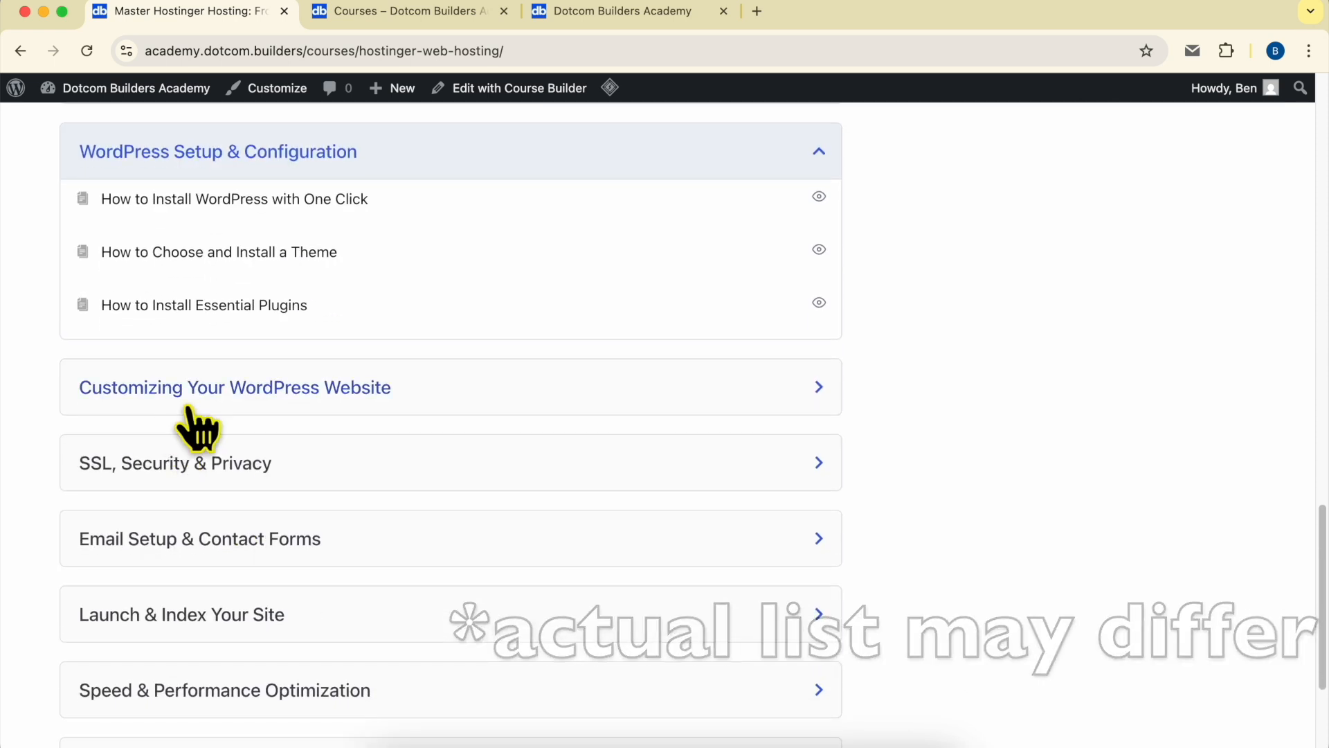
{"action": "scroll", "coordinate": [208, 415], "scroll_direction": "down", "scroll_amount": 3}
{"action": "left_click", "coordinate": [311, 276]}
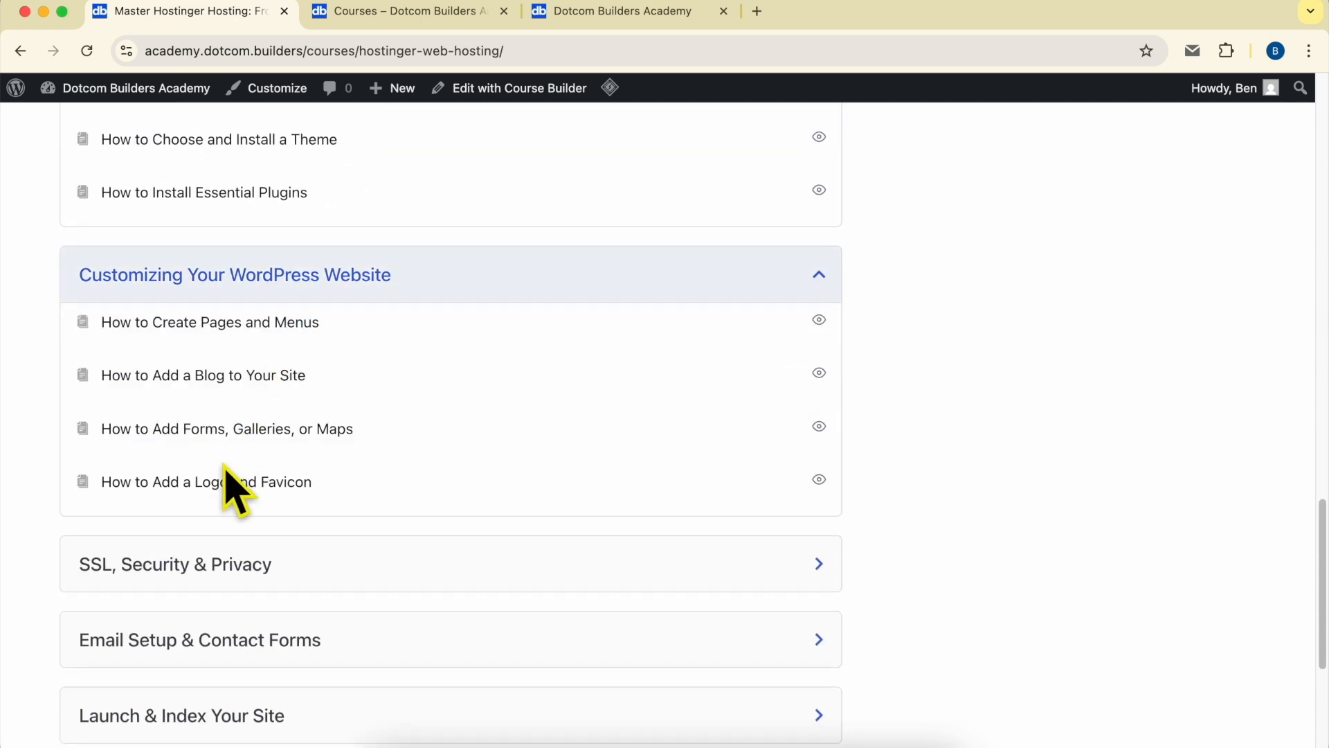
{"action": "scroll", "coordinate": [238, 450], "scroll_direction": "down", "scroll_amount": 5}
{"action": "left_click", "coordinate": [249, 394]}
{"action": "scroll", "coordinate": [276, 426], "scroll_direction": "down", "scroll_amount": 7}
{"action": "scroll", "coordinate": [263, 429], "scroll_direction": "down", "scroll_amount": 4}
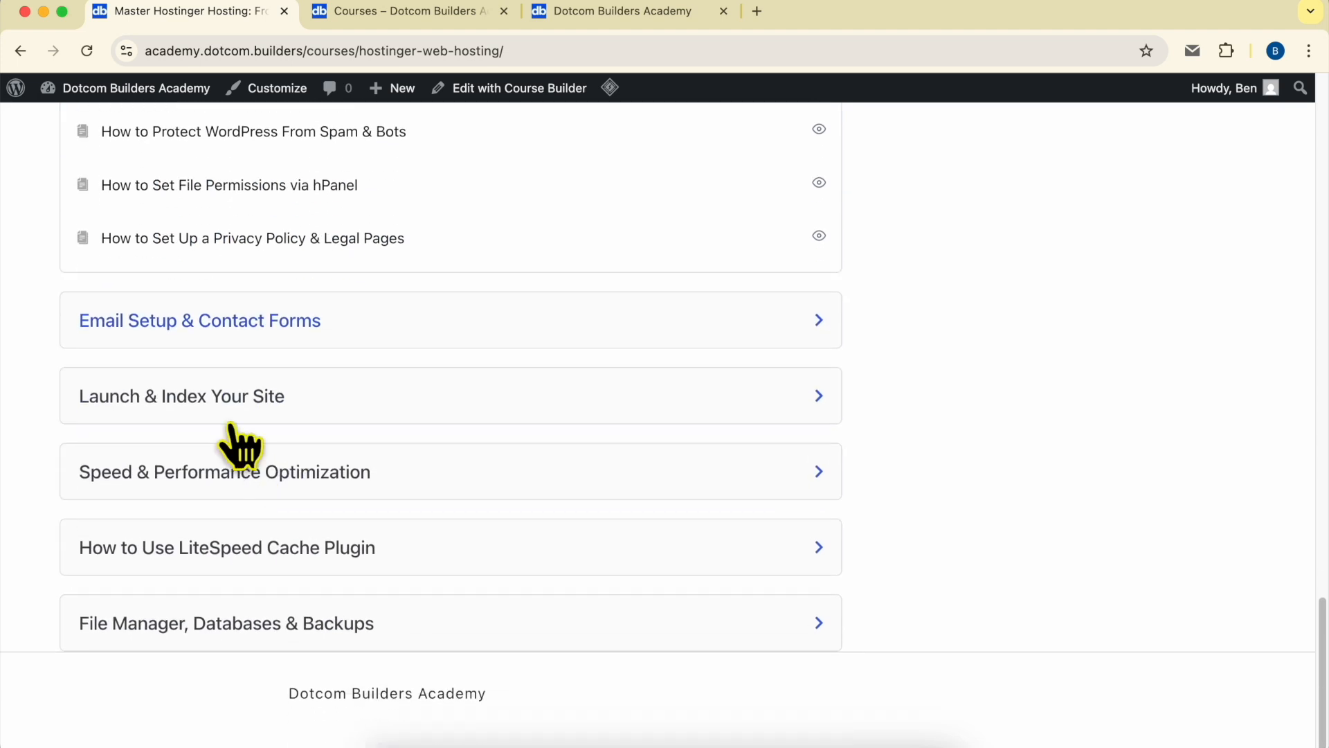
{"action": "left_click", "coordinate": [186, 326]}
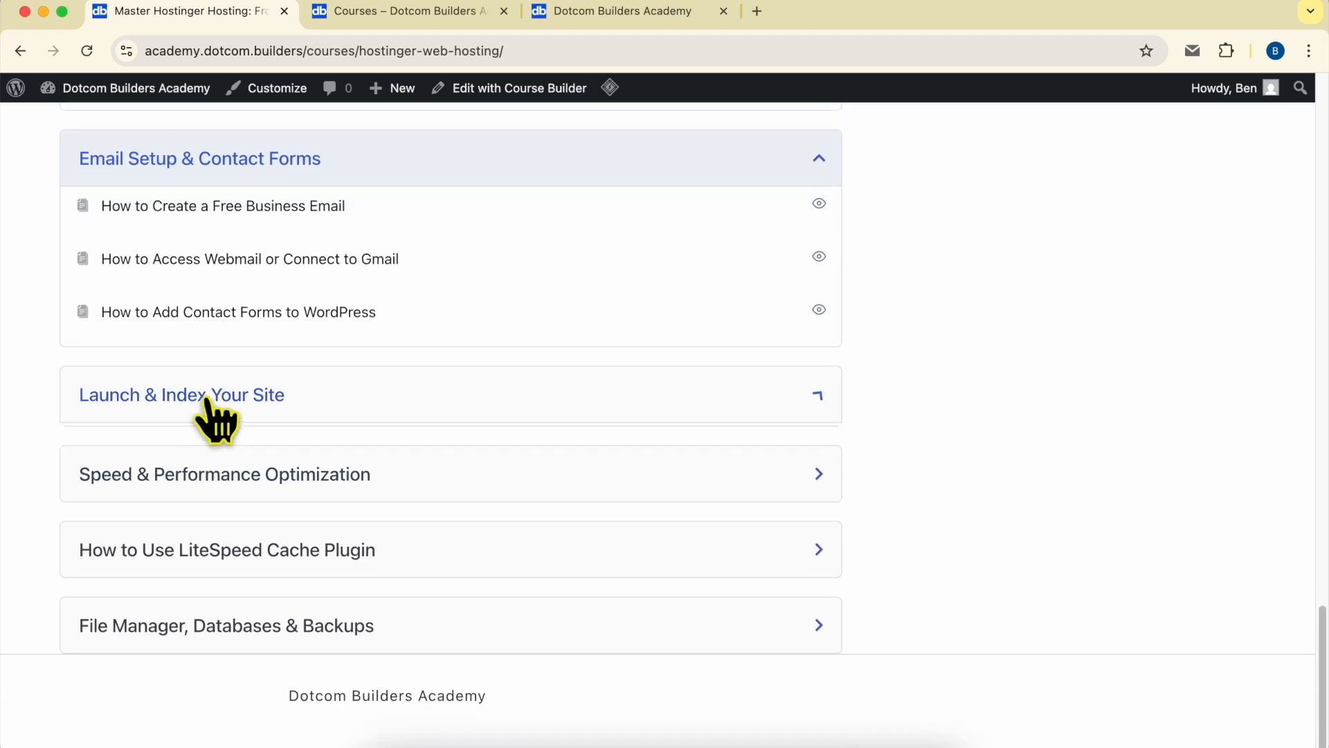
{"action": "left_click", "coordinate": [211, 401]}
{"action": "scroll", "coordinate": [256, 450], "scroll_direction": "down", "scroll_amount": 4}
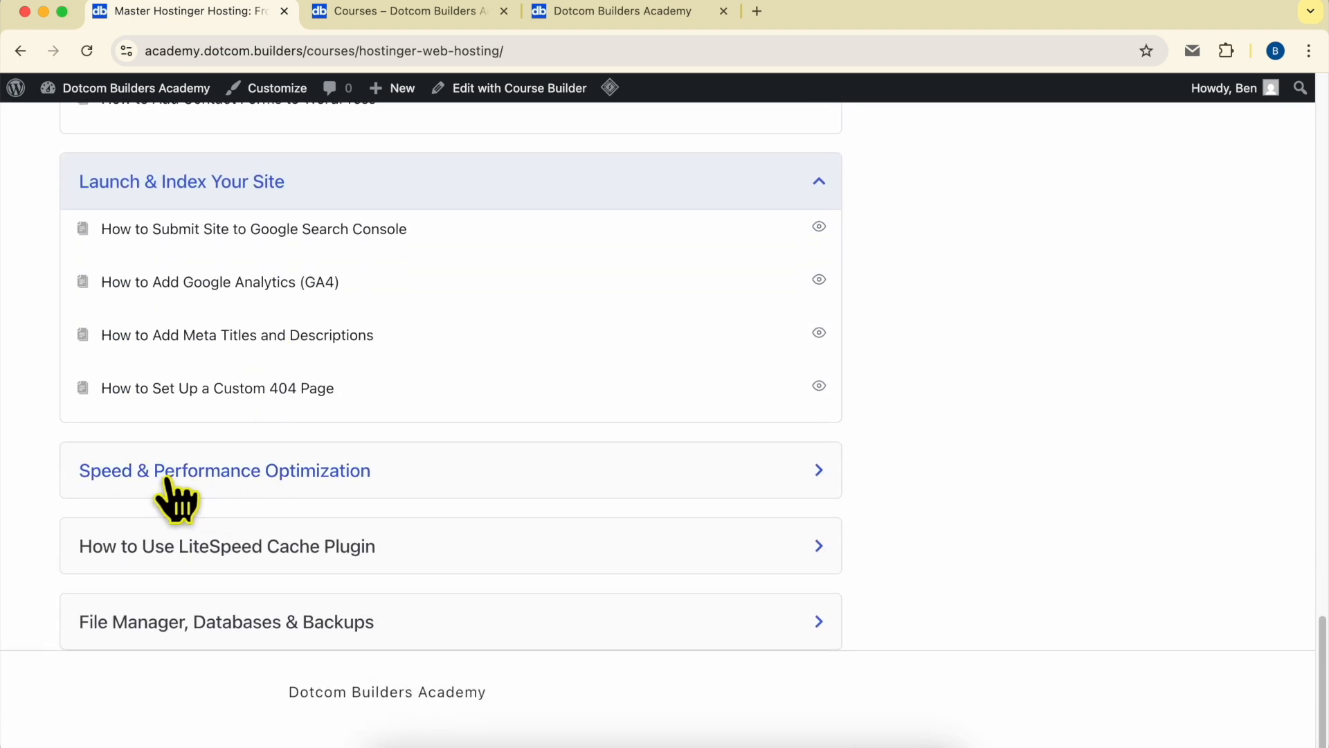
- Expand the Speed & Performance, LiteSpeed Cache and File Manager, Databases & Backups lessons
{"action": "left_click", "coordinate": [276, 478]}
{"action": "left_click", "coordinate": [267, 479]}
{"action": "left_click", "coordinate": [254, 554]}
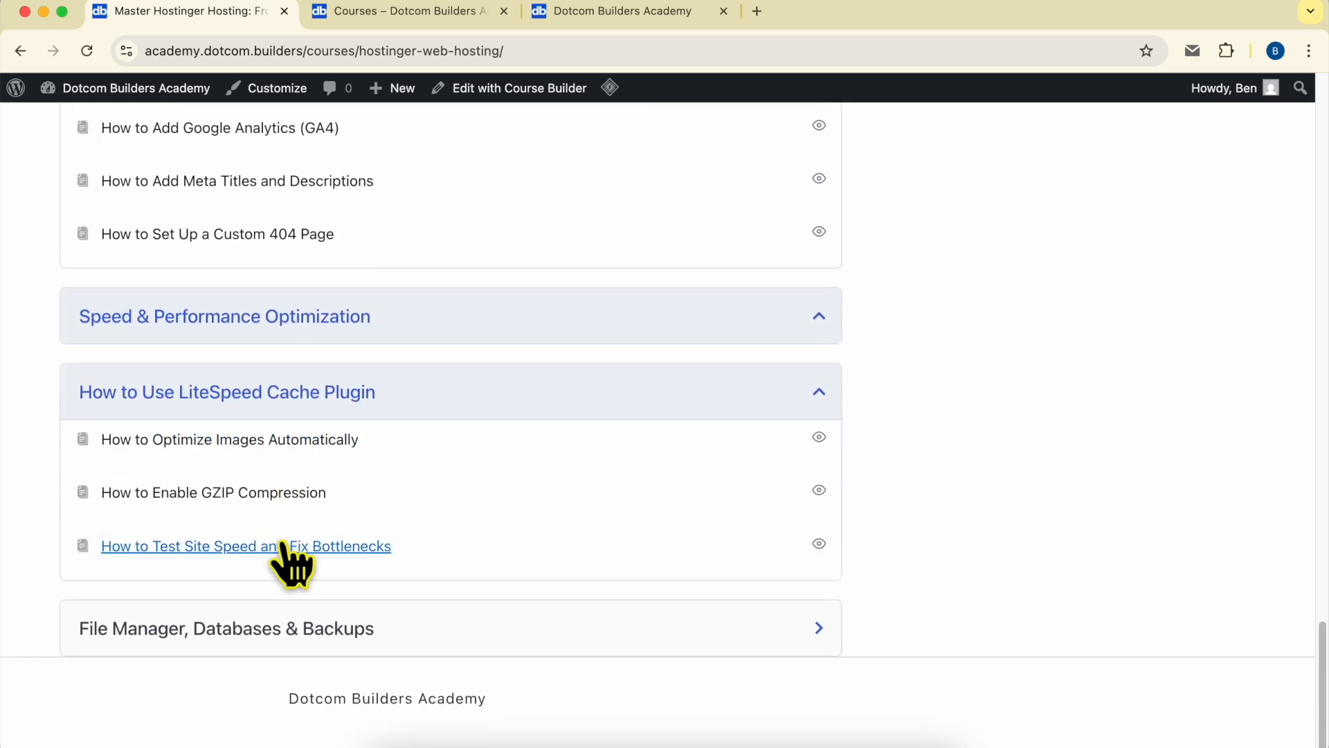
{"action": "left_click", "coordinate": [236, 615]}
{"action": "scroll", "coordinate": [262, 544], "scroll_direction": "down", "scroll_amount": 4}
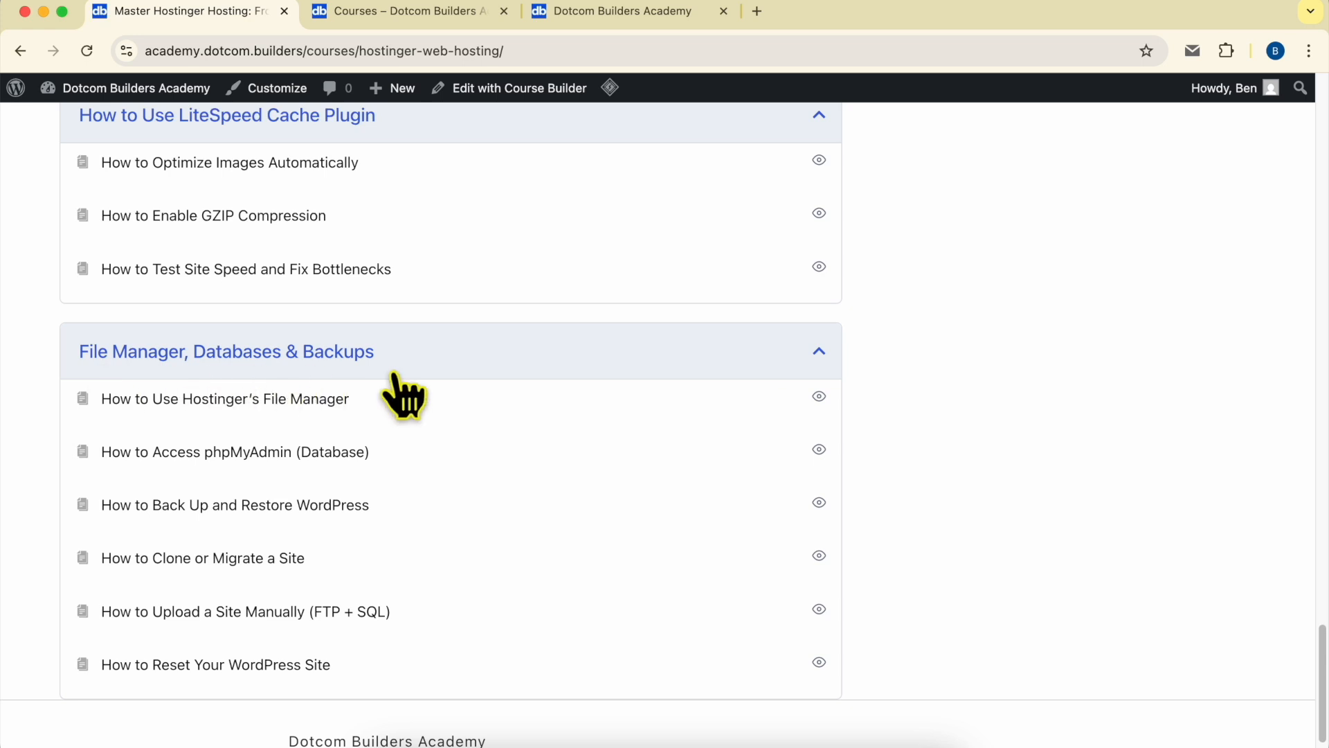
{"action": "scroll", "coordinate": [574, 550], "scroll_direction": "up", "scroll_amount": 20}
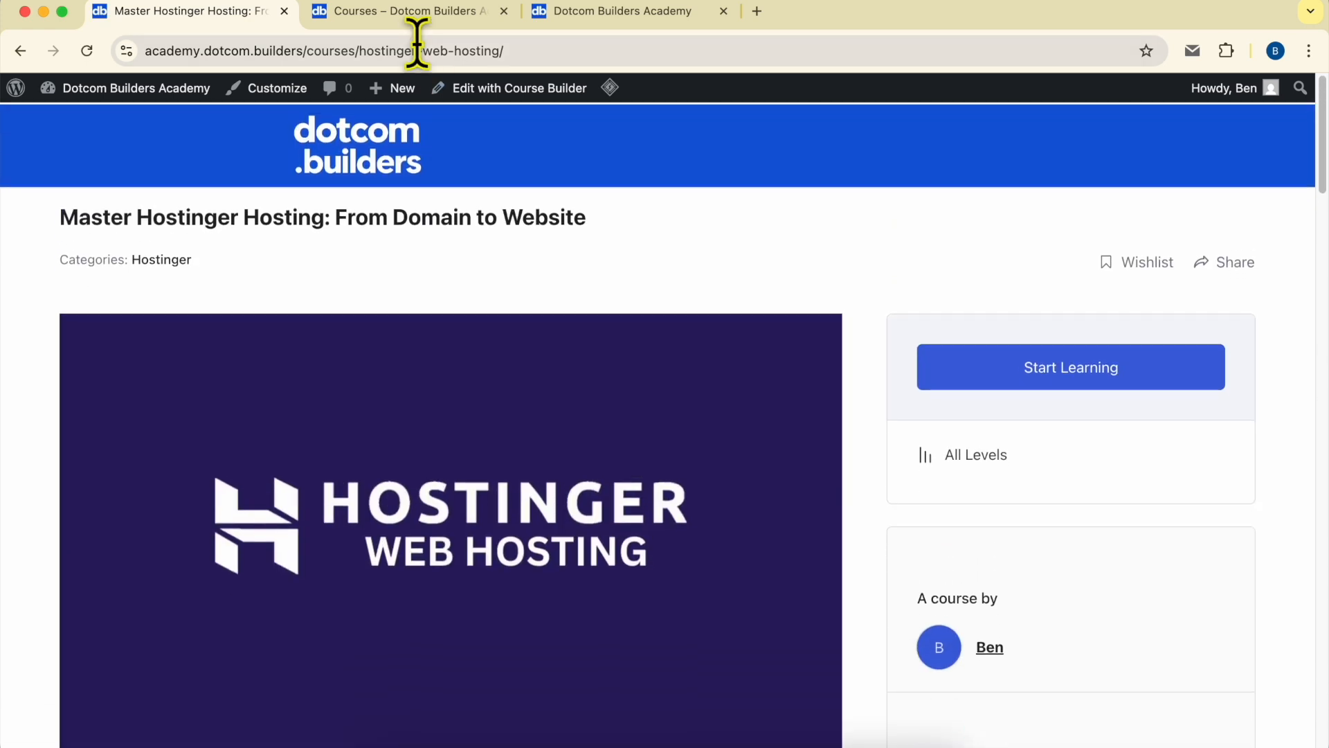
- Switch between academy tabs, select the academy.dotcom.builders address, and scroll to the sign-up form
{"action": "left_click", "coordinate": [415, 15]}
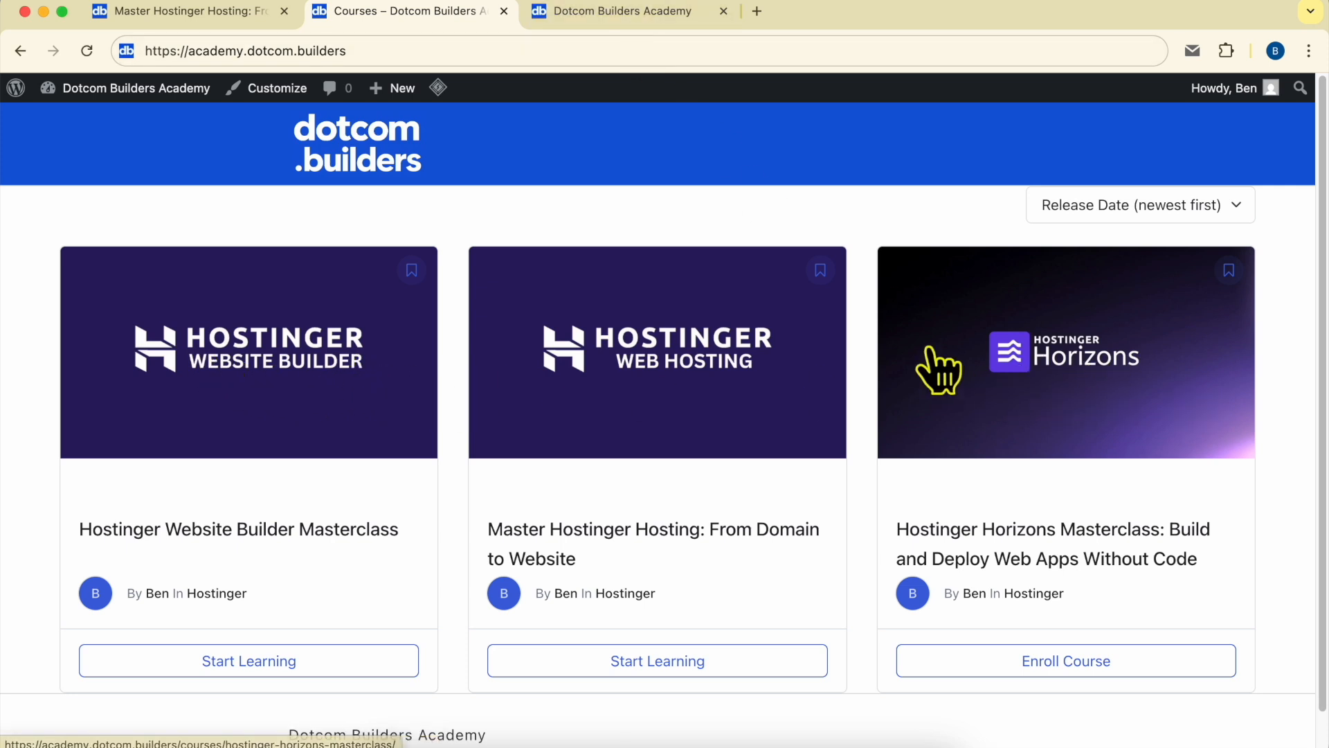
{"action": "left_click", "coordinate": [581, 12]}
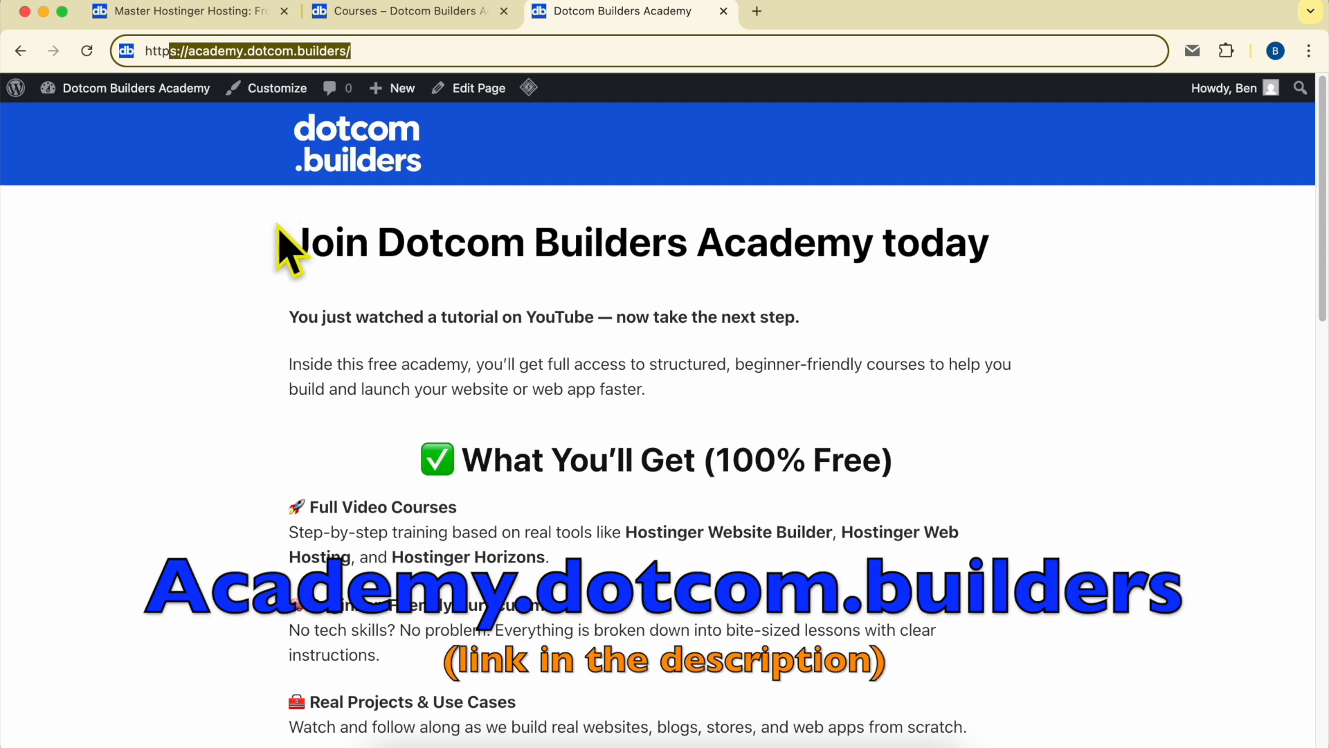
{"action": "left_click", "coordinate": [184, 52]}
{"action": "left_click_drag", "start_coordinate": [192, 52], "coordinate": [484, 52]}
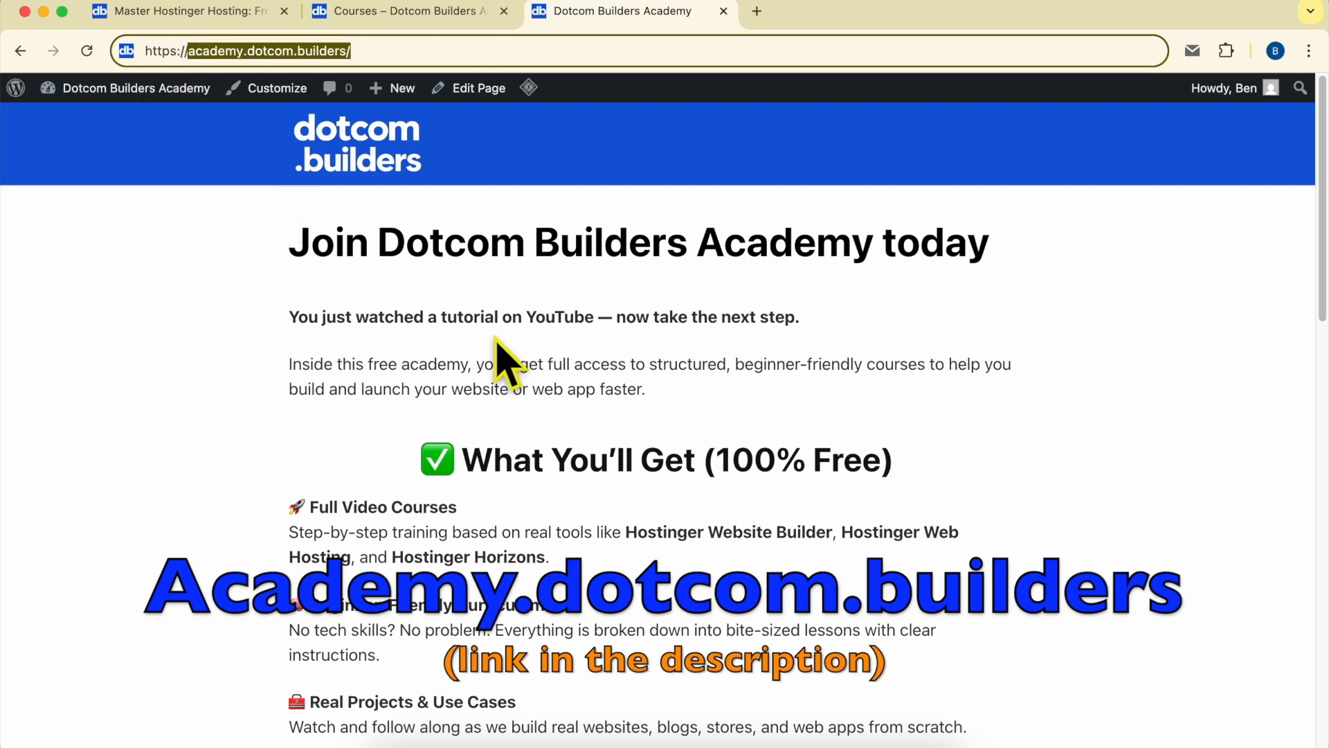
{"action": "scroll", "coordinate": [654, 356], "scroll_direction": "down", "scroll_amount": 10}
{"action": "scroll", "coordinate": [654, 356], "scroll_direction": "down", "scroll_amount": 7}
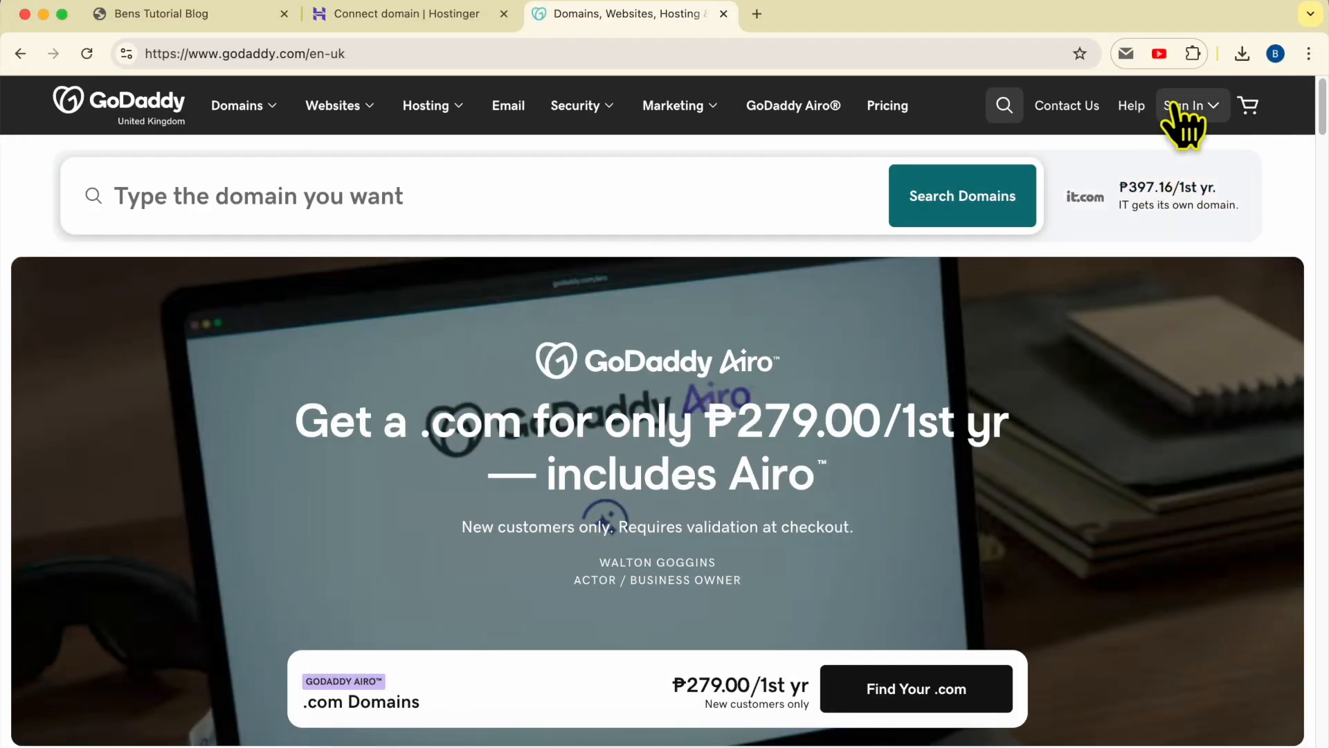
- Reach GoDaddy's account sign-in page, then start a web search on changing GoDaddy nameservers
{"action": "left_click", "coordinate": [1185, 109]}
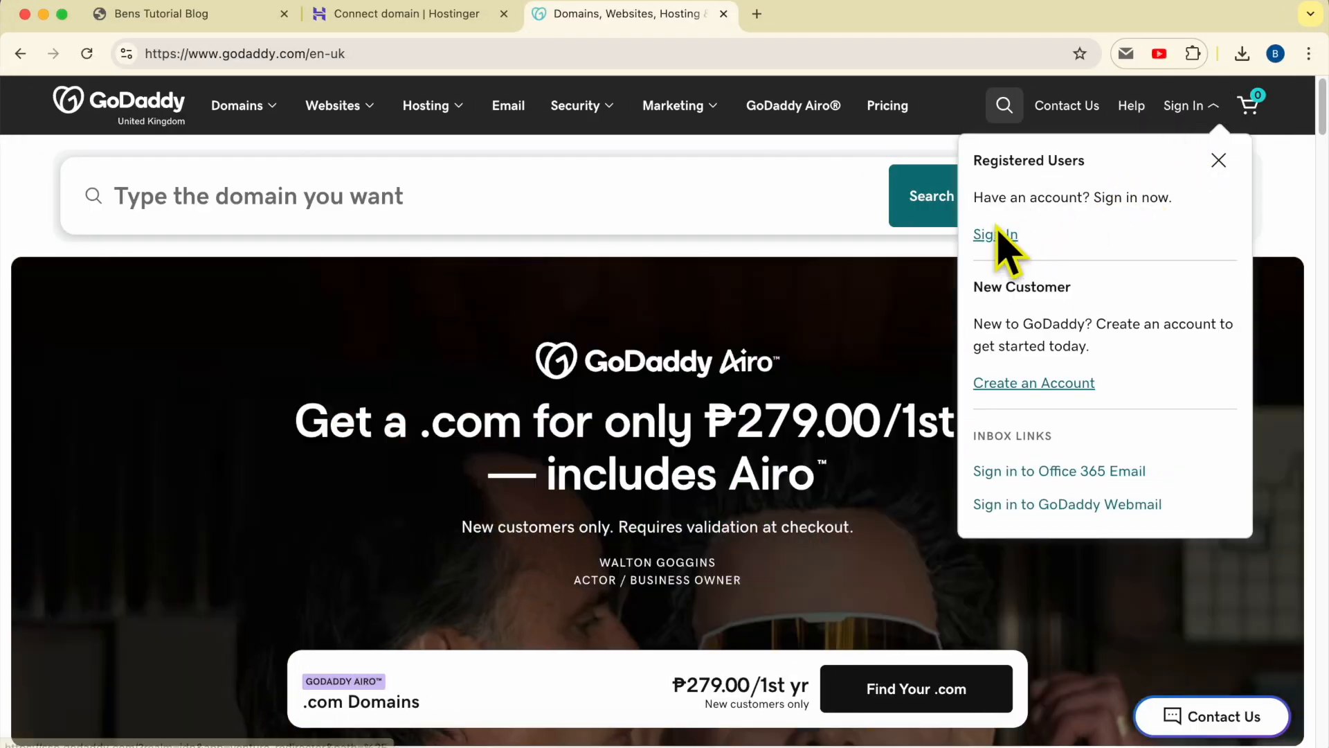
{"action": "left_click", "coordinate": [995, 236]}
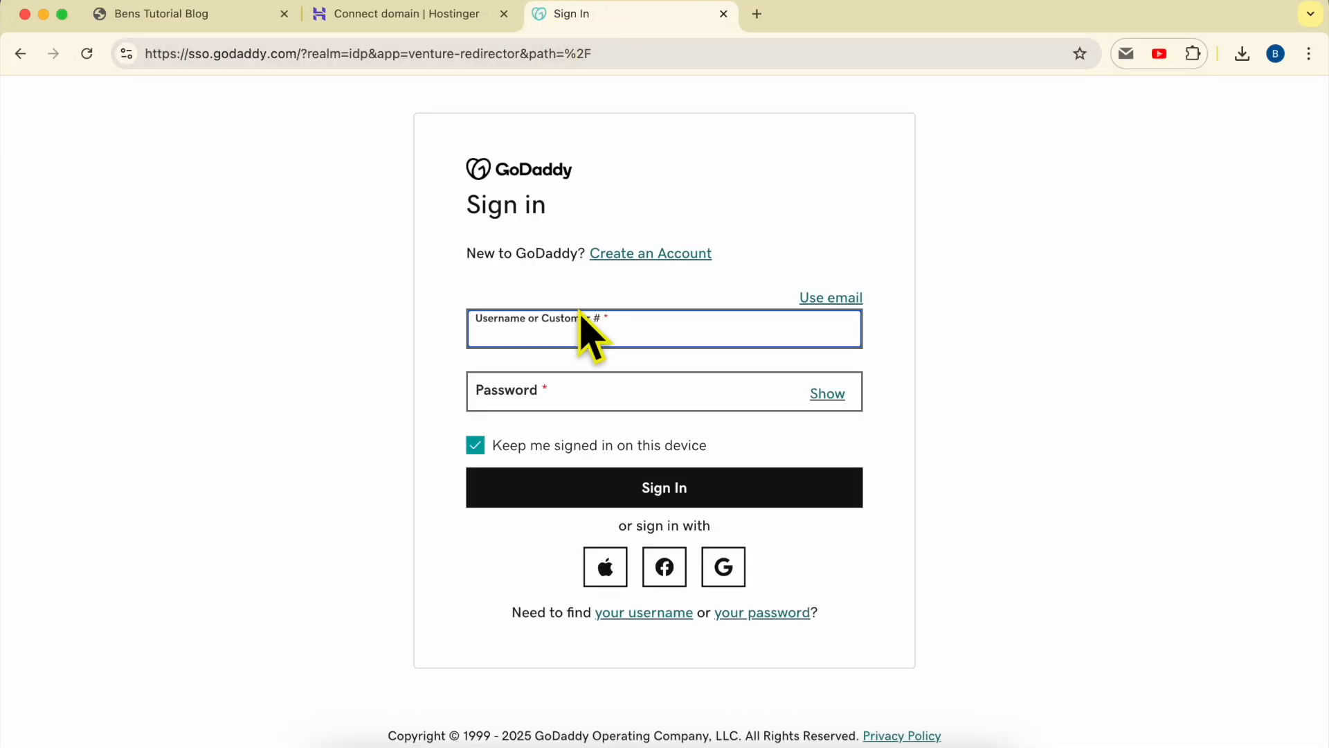
{"action": "left_click", "coordinate": [533, 54]}
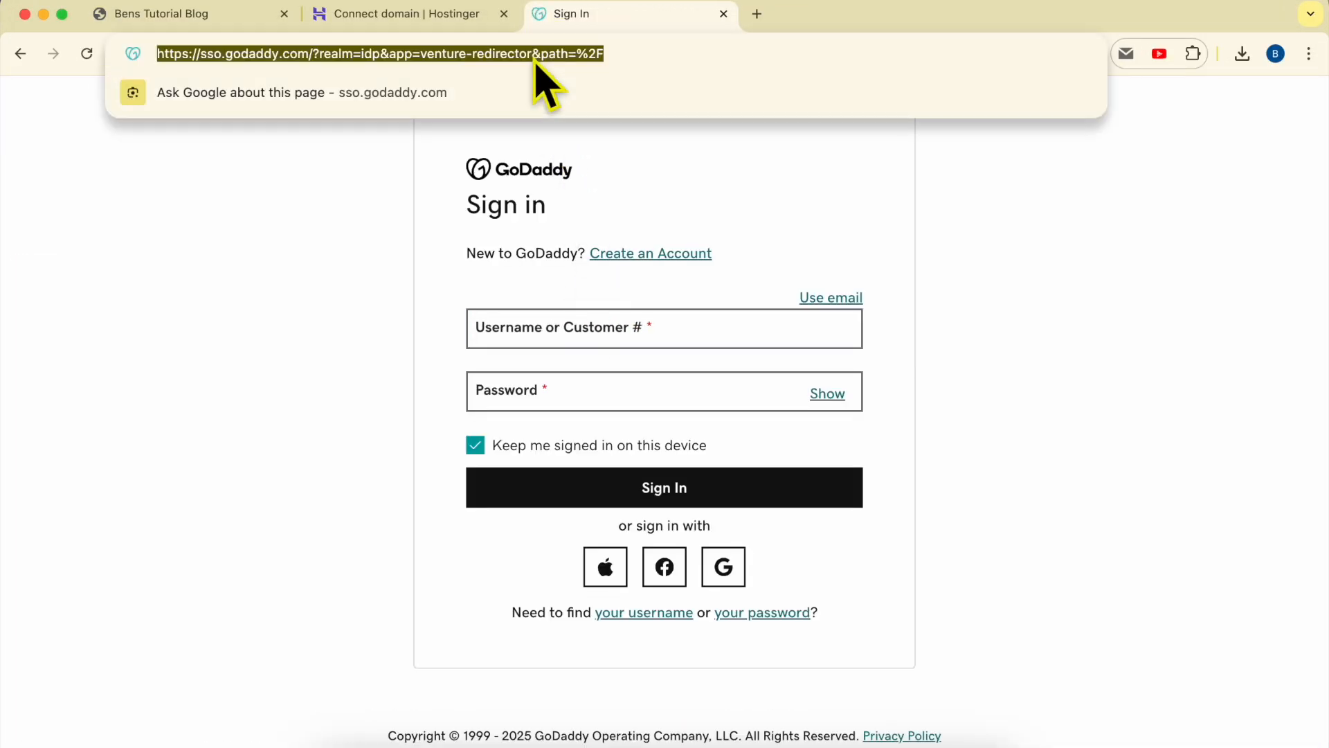
{"action": "type", "text": "how"}
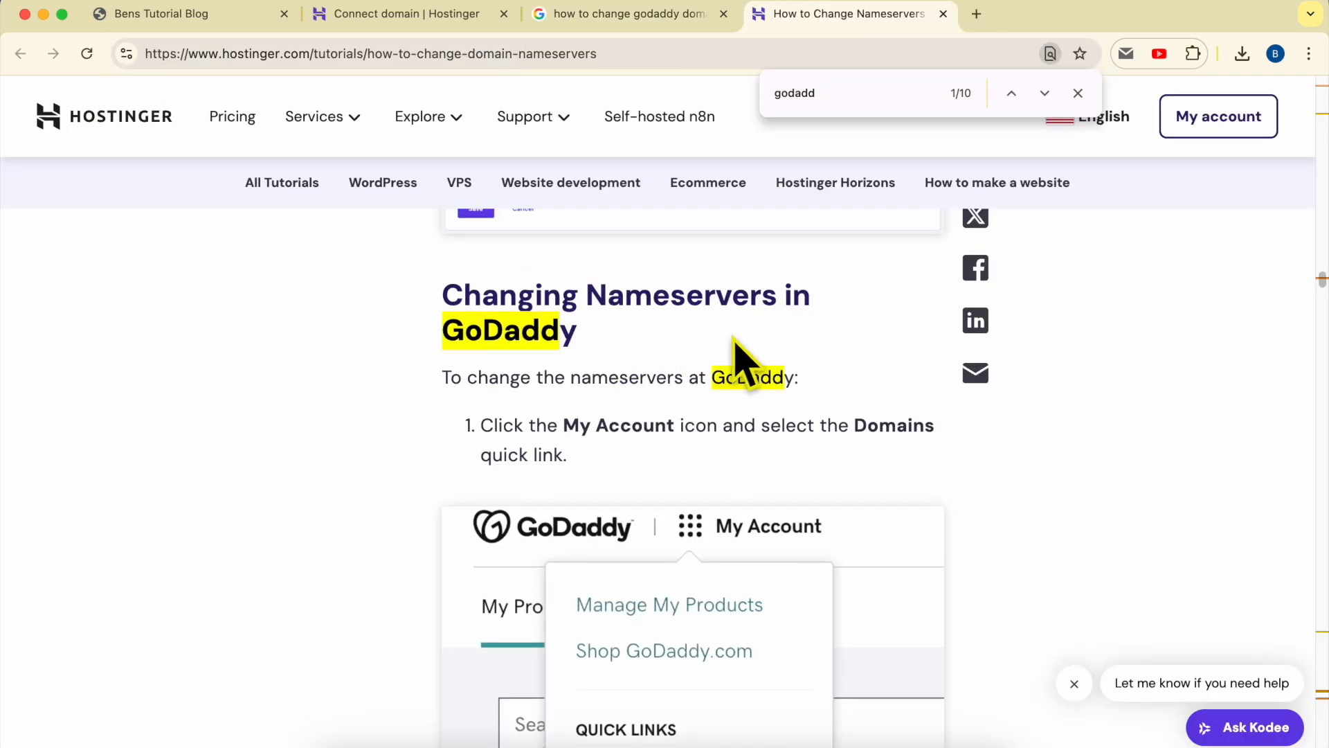
- Close the find bar and read the tutorial's GoDaddy nameserver steps down to the Edit nameservers example
{"action": "scroll", "coordinate": [732, 337], "scroll_direction": "up", "scroll_amount": 4}
{"action": "scroll", "coordinate": [733, 339], "scroll_direction": "down", "scroll_amount": 5}
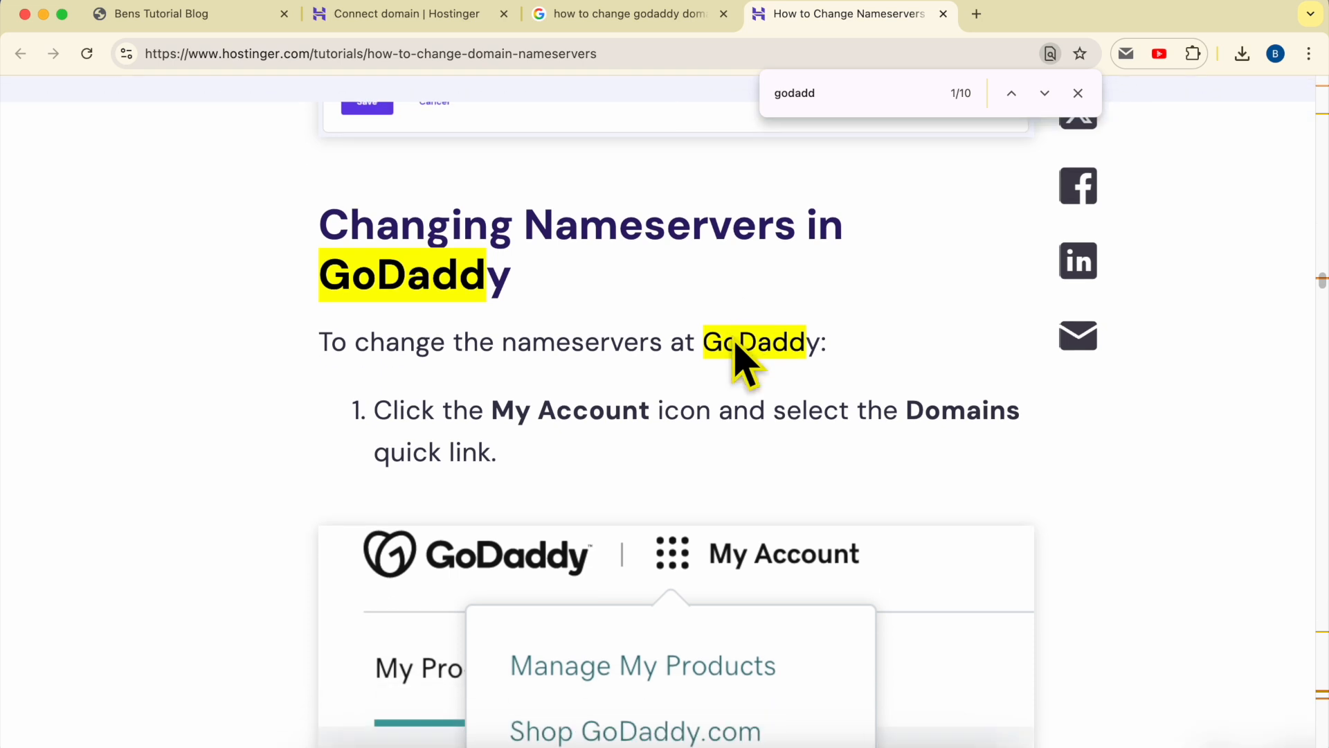
{"action": "scroll", "coordinate": [739, 332], "scroll_direction": "down", "scroll_amount": 6}
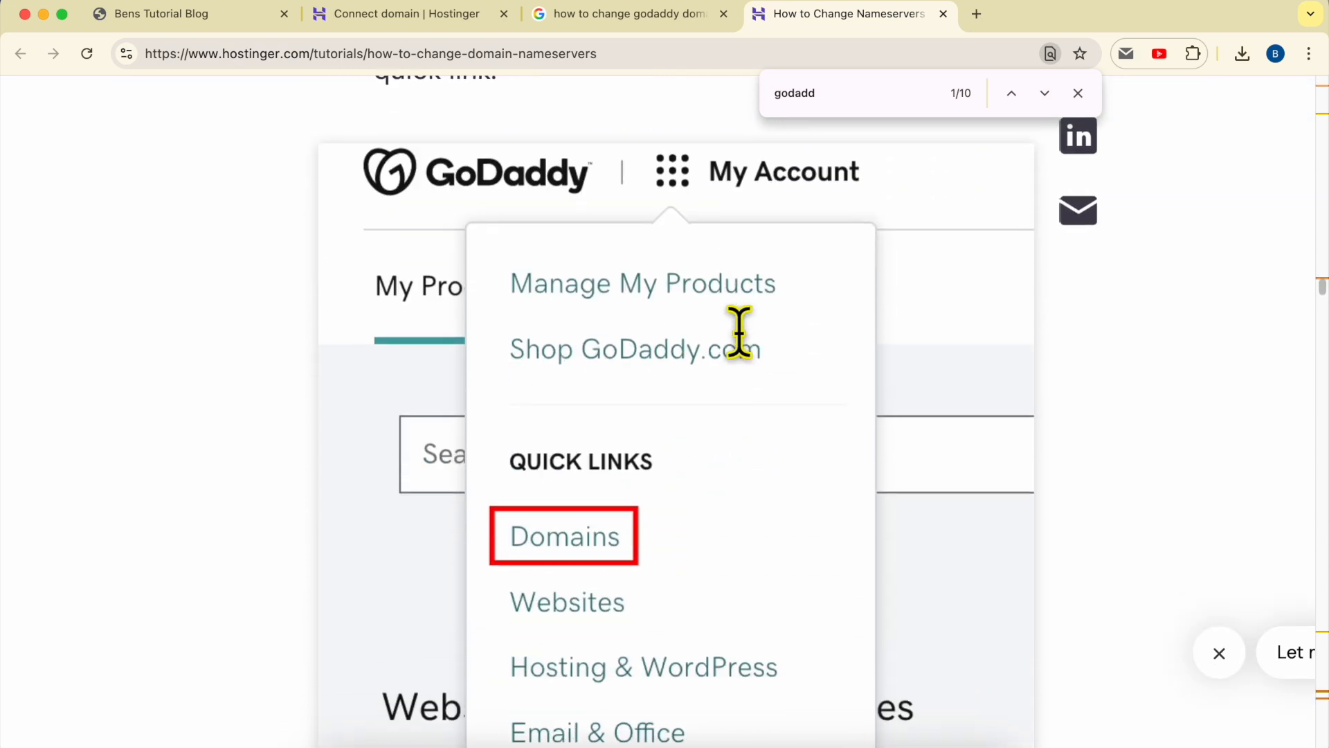
{"action": "left_click", "coordinate": [1077, 93]}
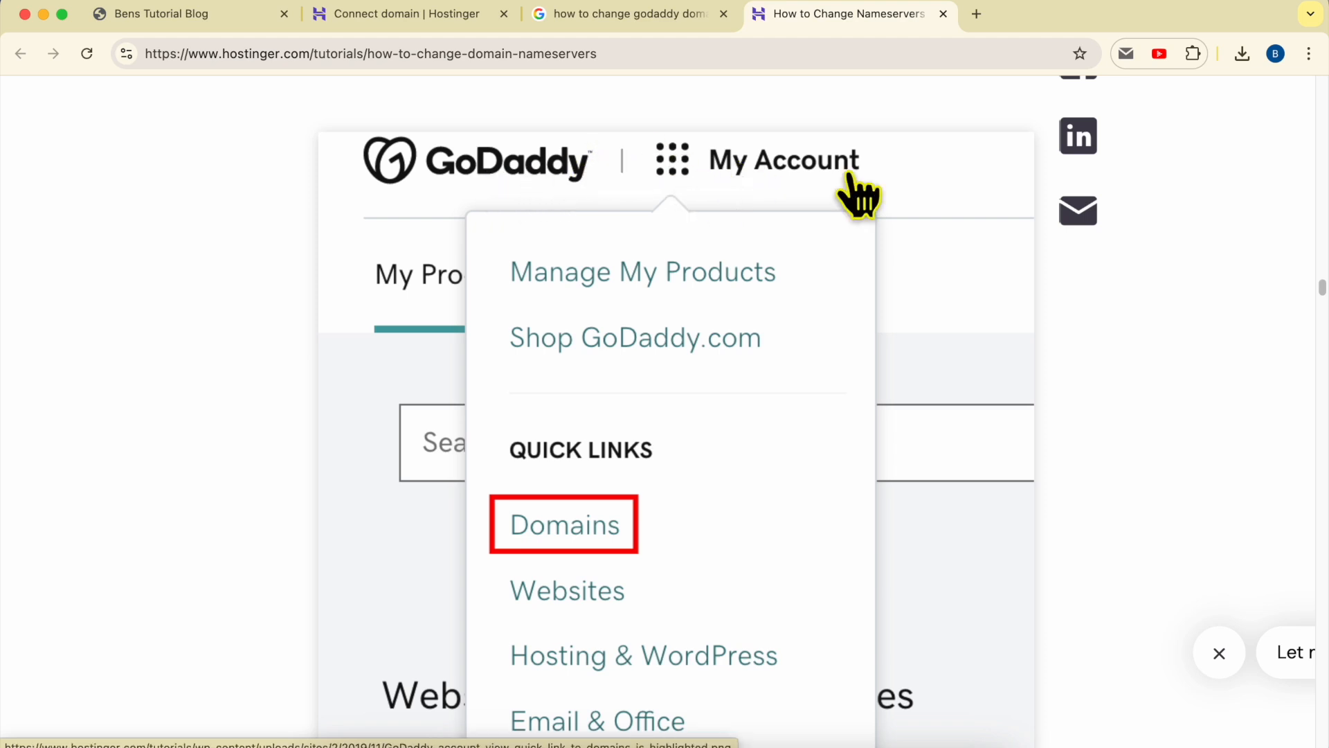
{"action": "scroll", "coordinate": [566, 543], "scroll_direction": "down", "scroll_amount": 10}
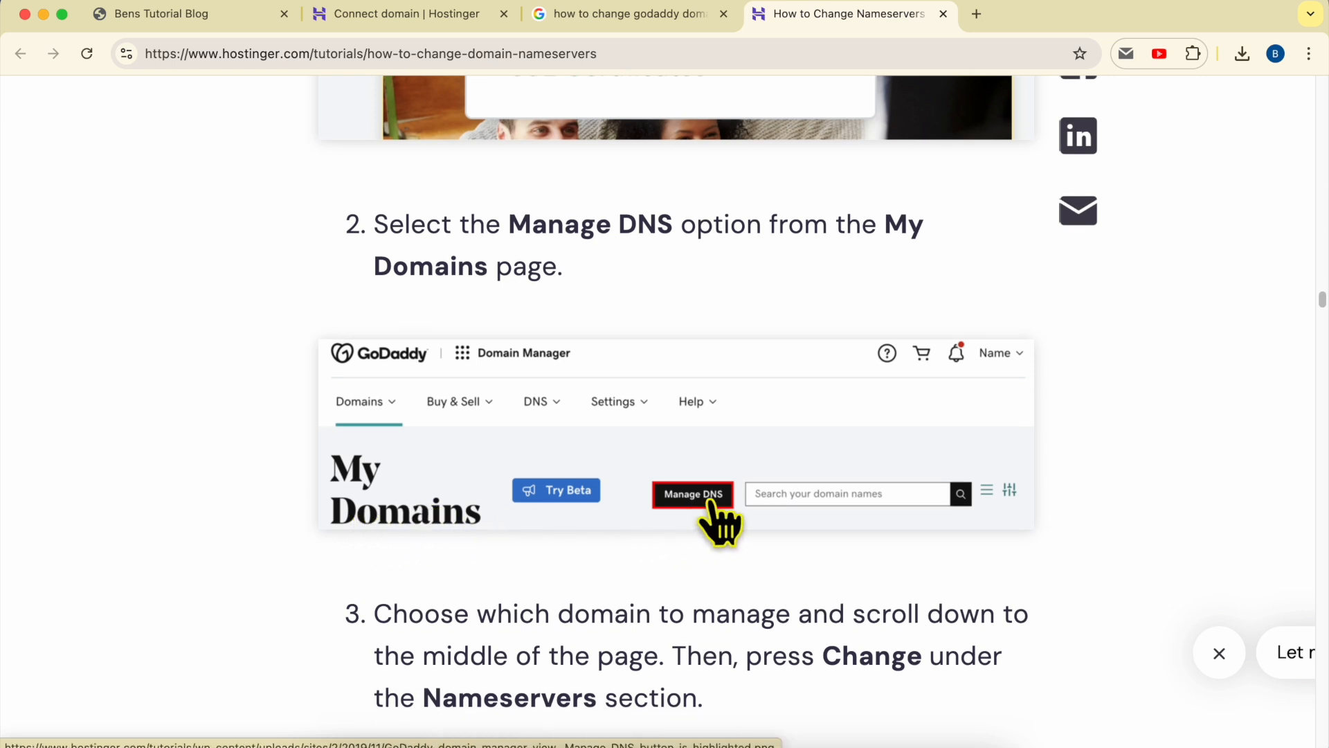
{"action": "scroll", "coordinate": [700, 494], "scroll_direction": "up", "scroll_amount": 5}
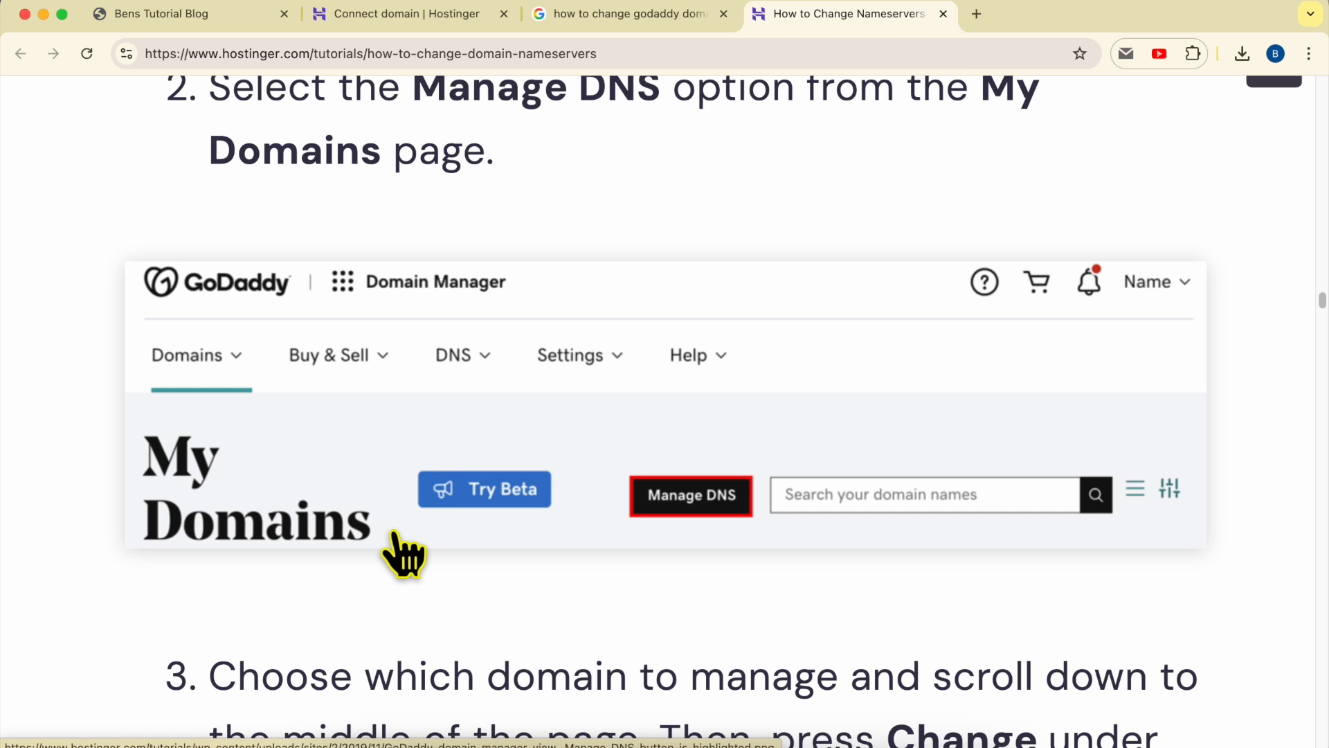
{"action": "scroll", "coordinate": [422, 550], "scroll_direction": "down", "scroll_amount": 5}
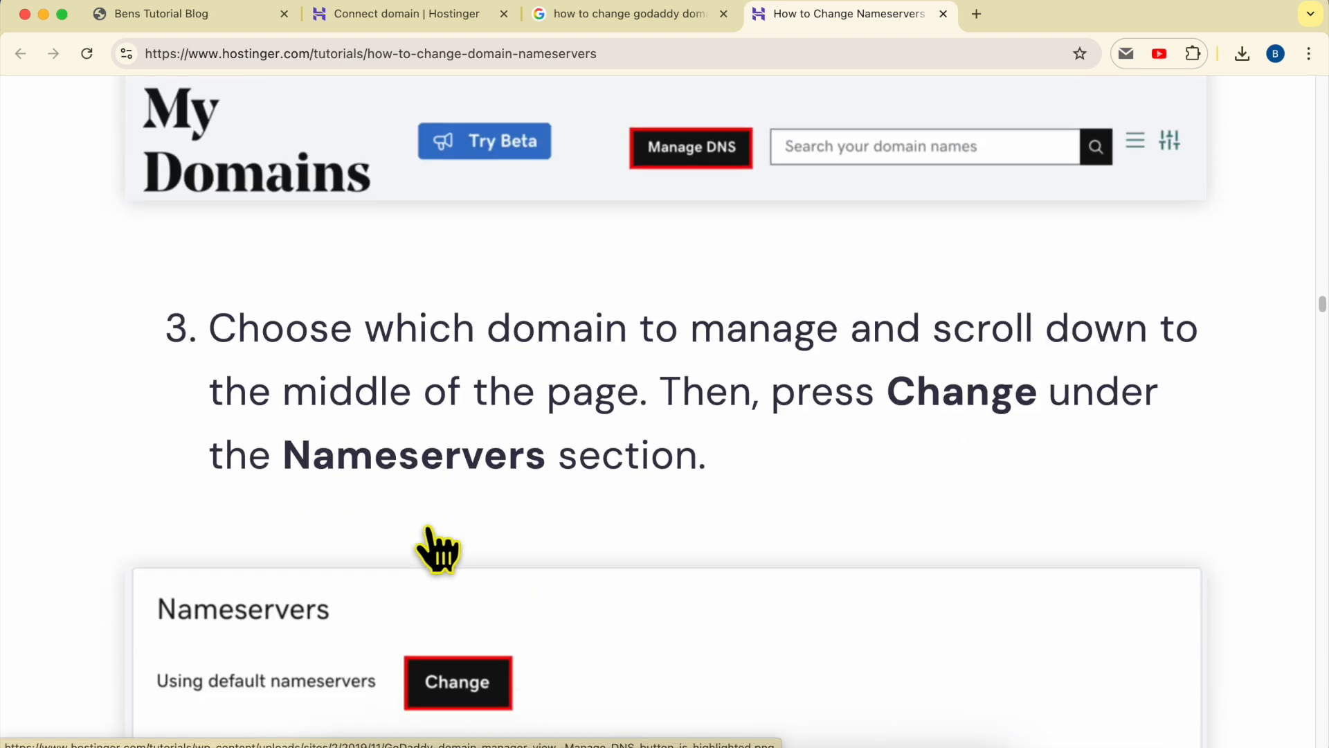
{"action": "scroll", "coordinate": [484, 515], "scroll_direction": "down", "scroll_amount": 5}
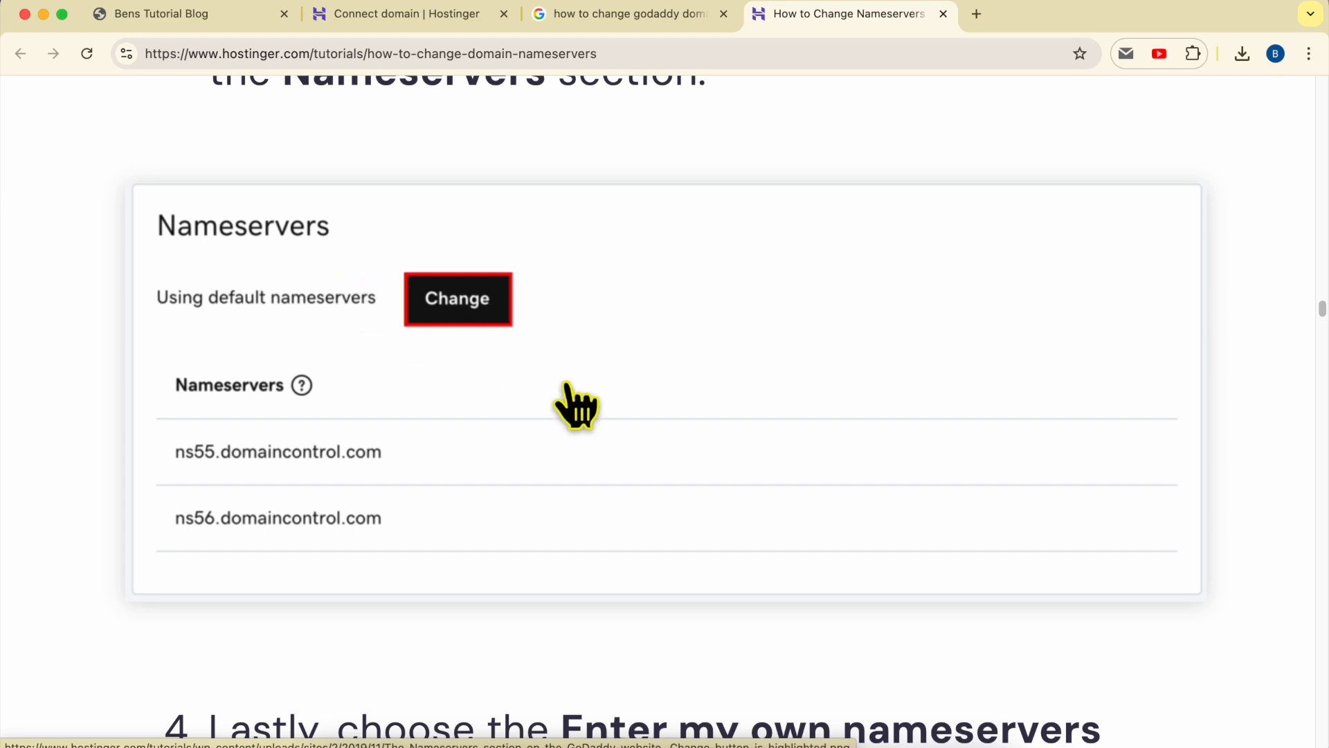
{"action": "scroll", "coordinate": [565, 385], "scroll_direction": "down", "scroll_amount": 10}
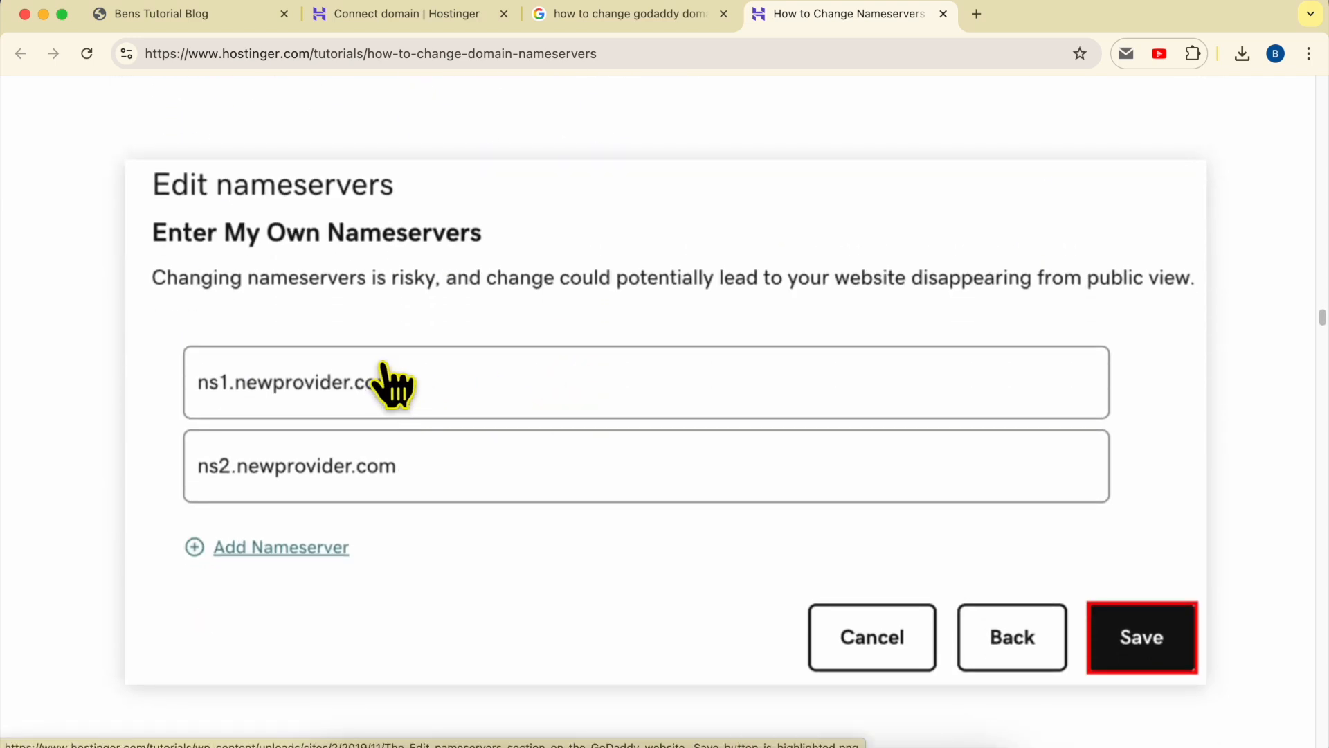
- Copy the first Hostinger nameserver and compare it with the tutorial's example nameserver fields
{"action": "left_click", "coordinate": [410, 27]}
{"action": "left_click", "coordinate": [860, 472]}
{"action": "left_click", "coordinate": [841, 16]}
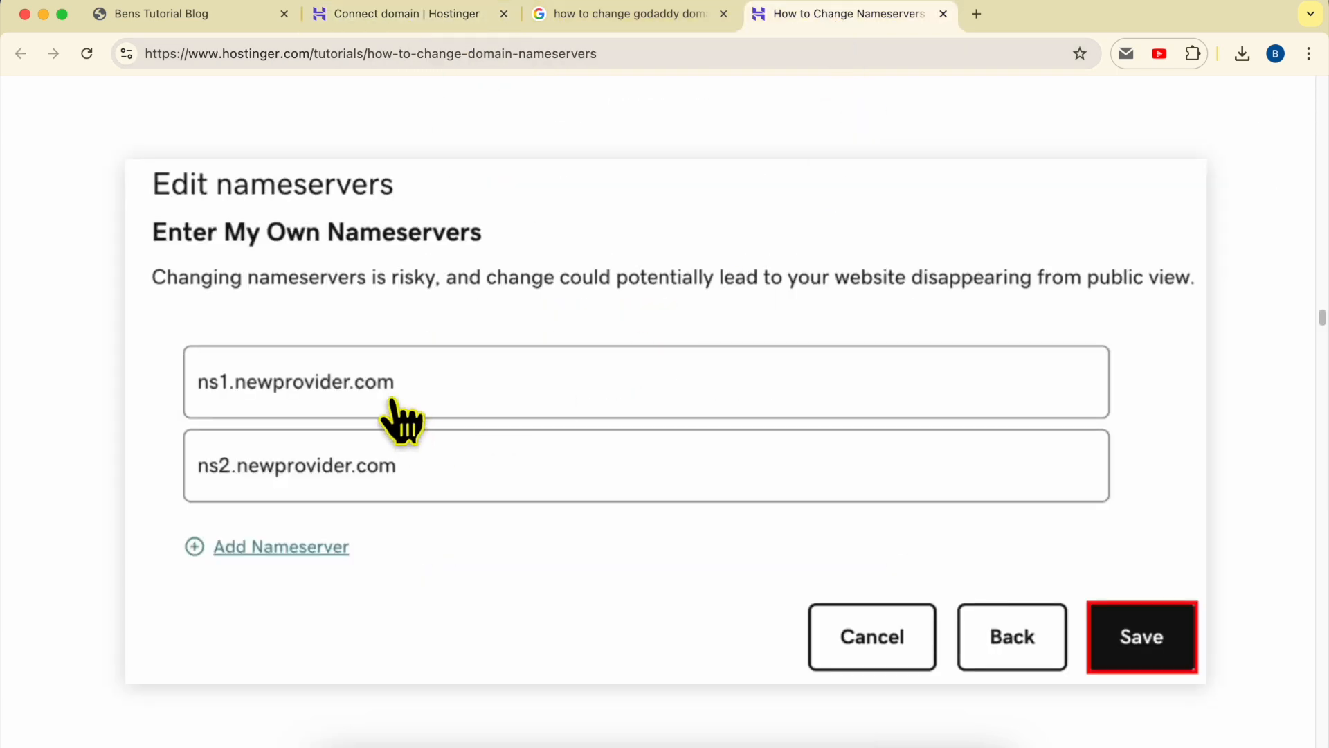
{"action": "left_click", "coordinate": [385, 20]}
- Copy the second Hostinger nameserver, tick 'I've changed the name server records' and finish the connection
{"action": "left_click", "coordinate": [860, 522]}
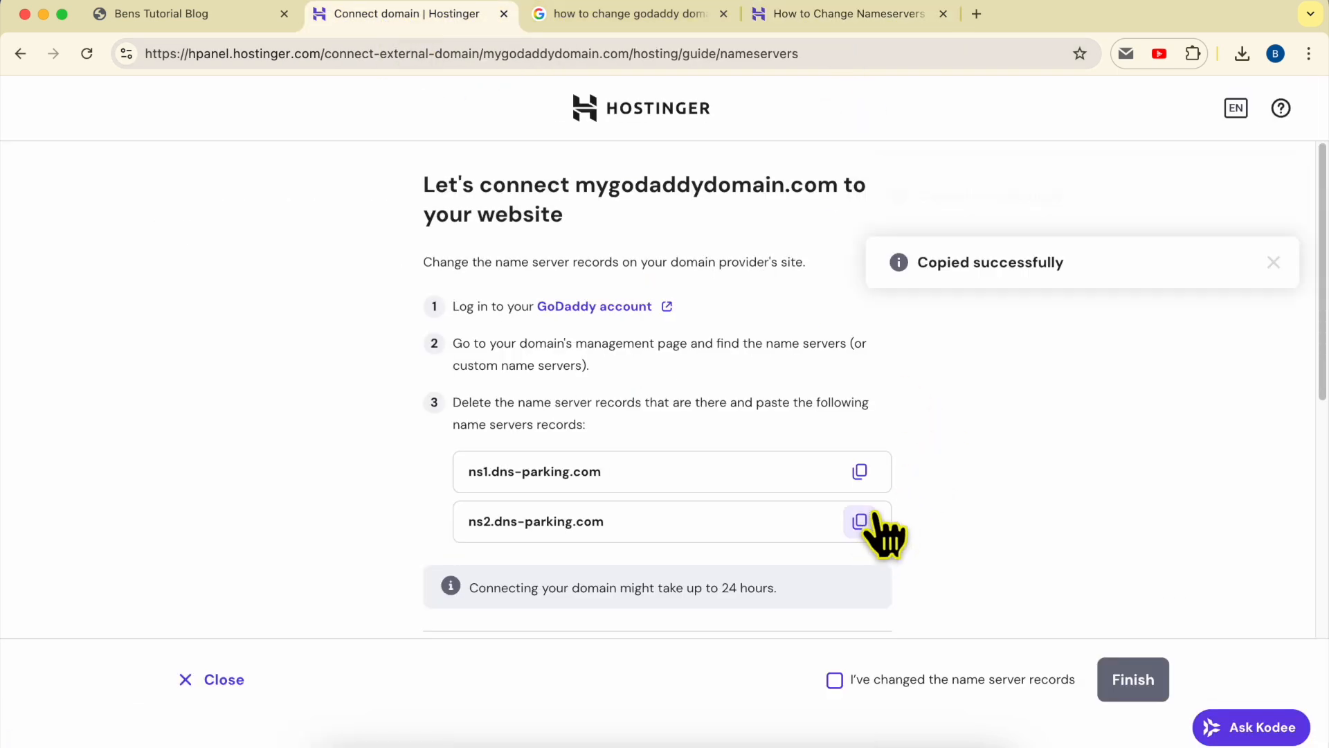
{"action": "left_click", "coordinate": [897, 15]}
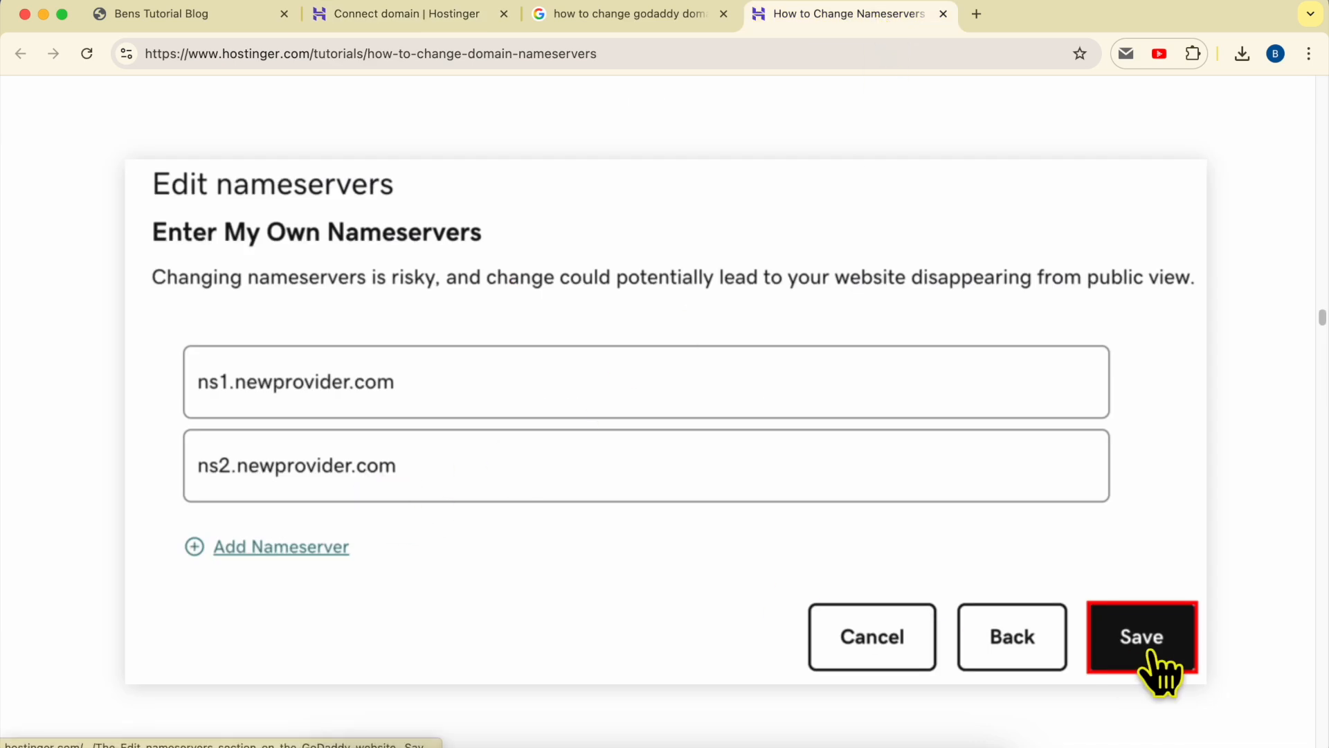
{"action": "left_click", "coordinate": [425, 15]}
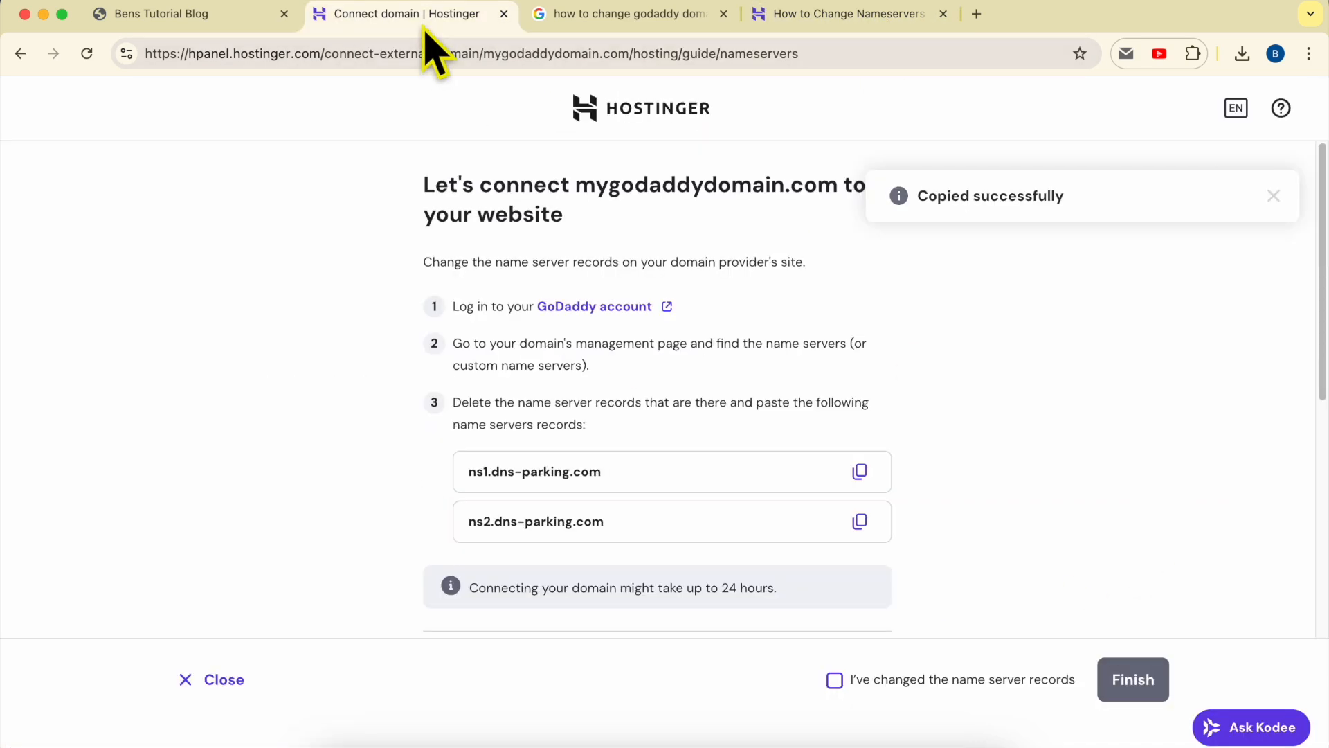
{"action": "left_click", "coordinate": [834, 680]}
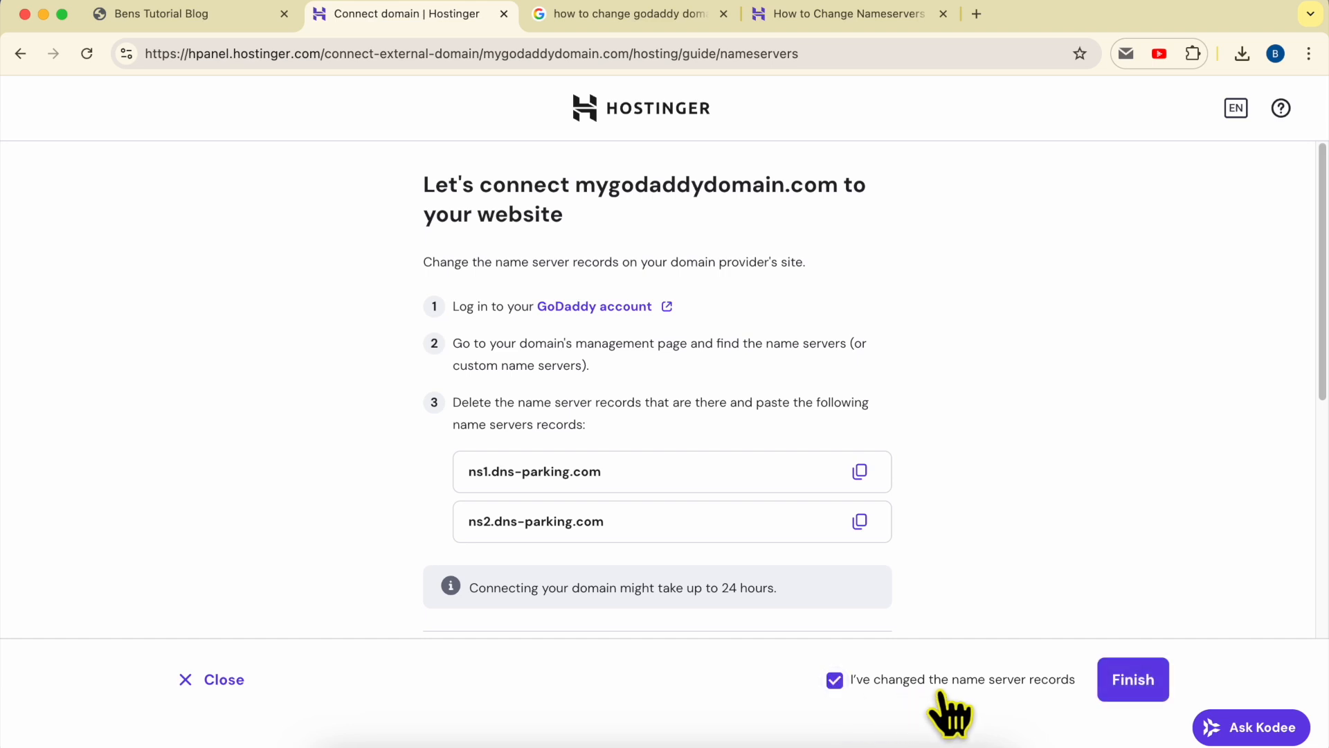
{"action": "left_click", "coordinate": [1134, 680]}
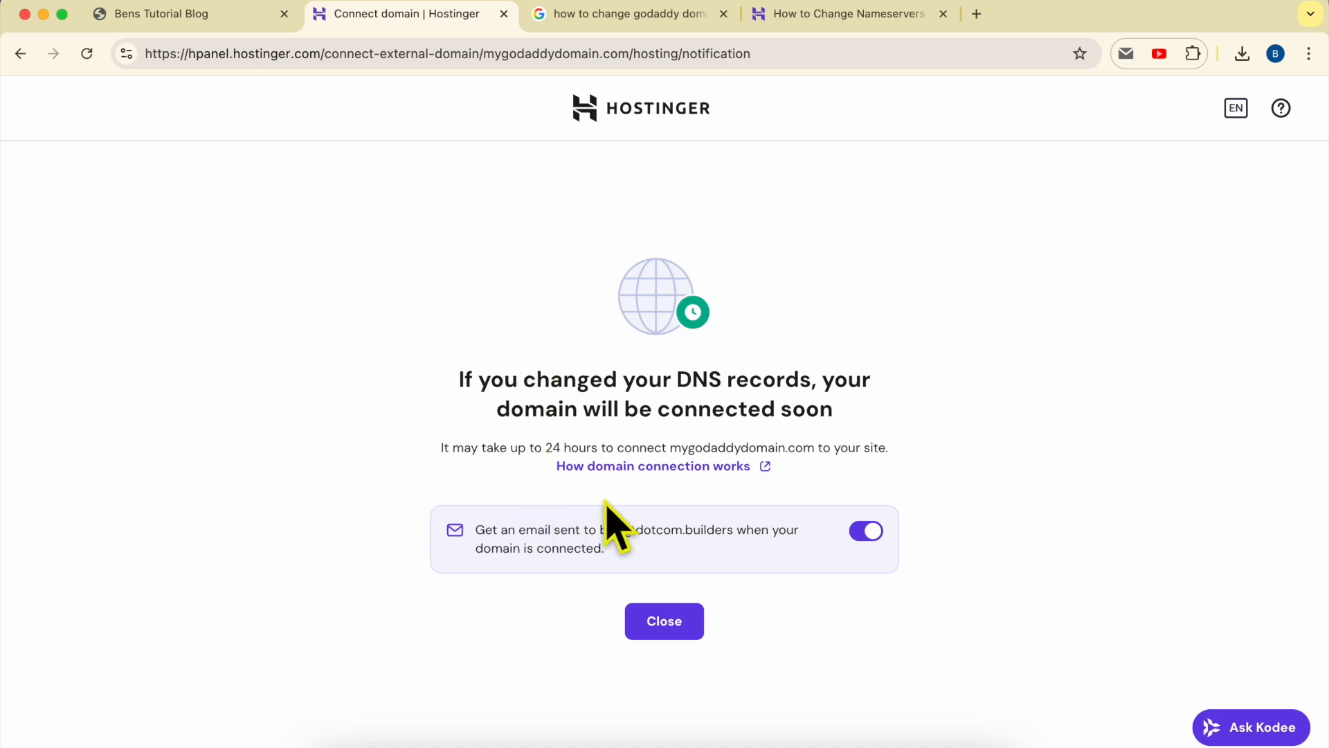
- Close the connection notice to reach the mygodaddydomain.com website dashboard
{"action": "left_click", "coordinate": [701, 633]}
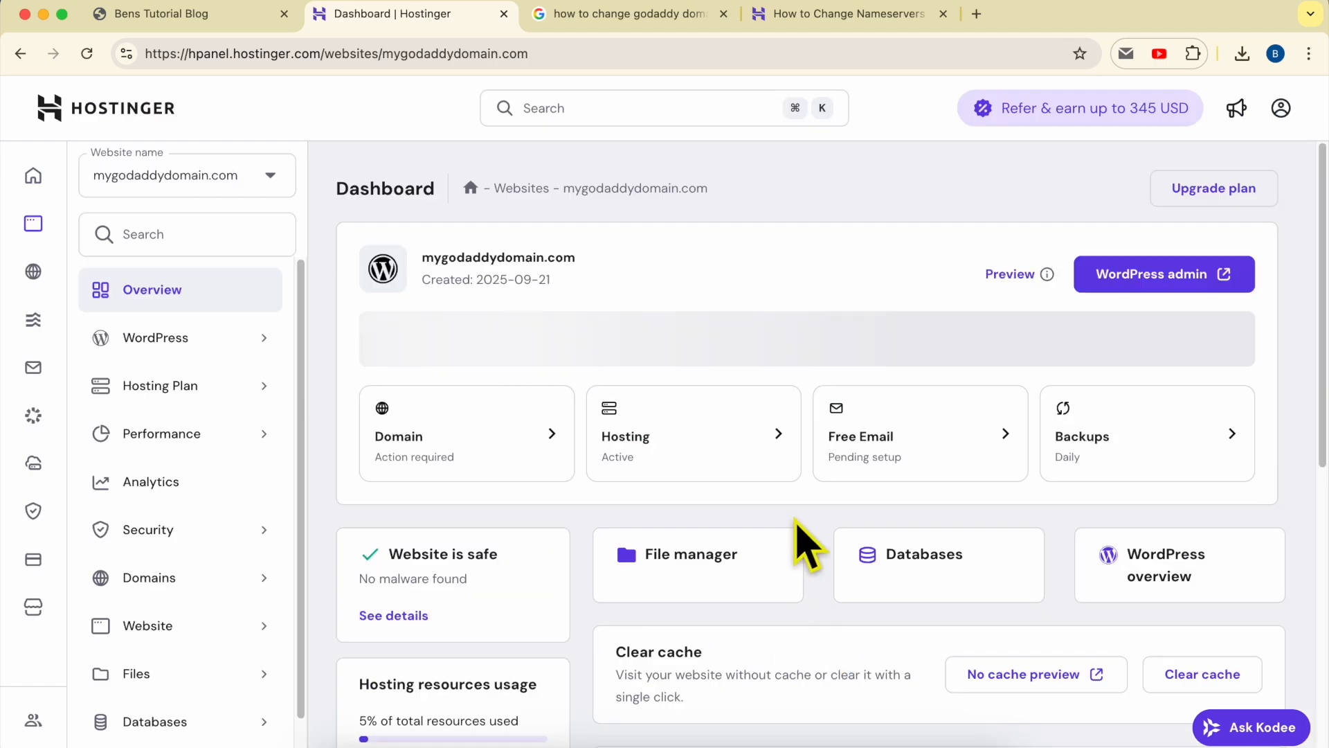